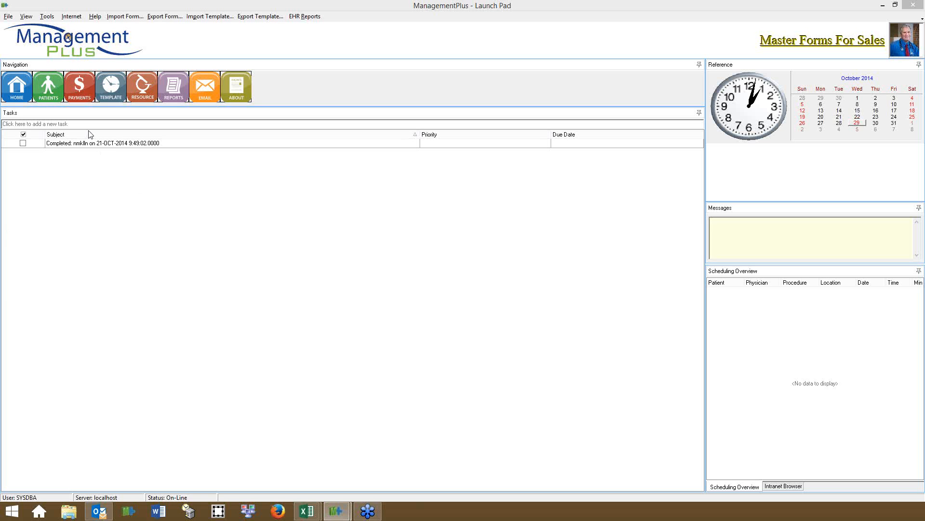
Step: Create a new placeholder patient record for macros, entering the last name, first name and date of birth
{"action": "left_click", "coordinate": [58, 95]}
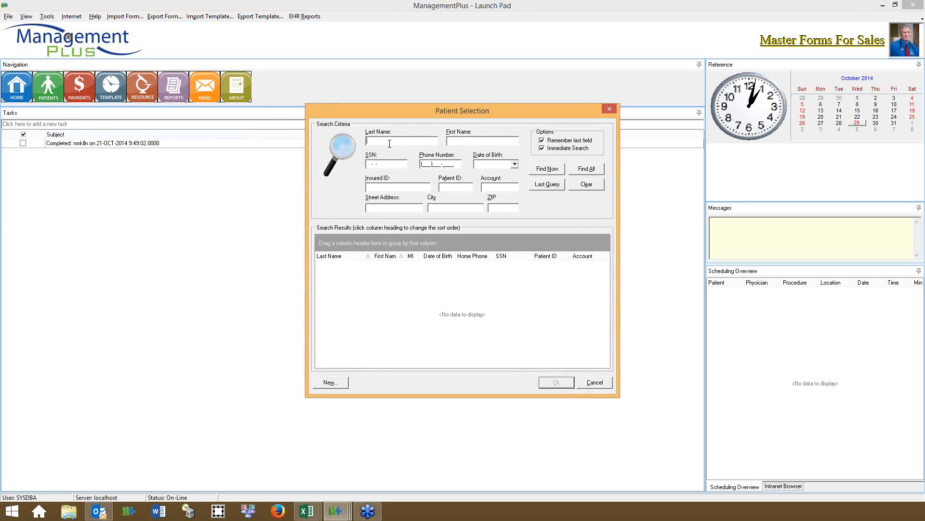
{"action": "type", "text": "Blank"}
{"action": "type", "text": "Macro"}
{"action": "left_click", "coordinate": [331, 383]}
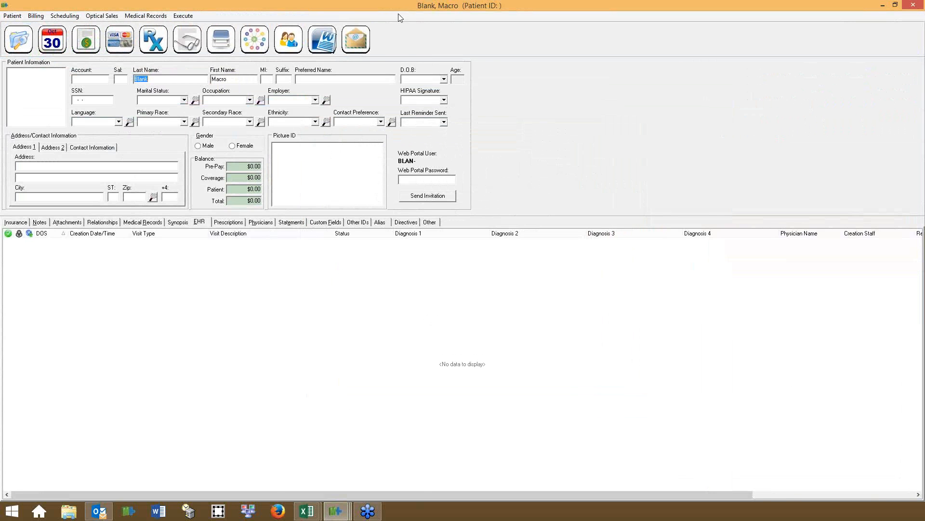
{"action": "left_click_drag", "start_coordinate": [394, 8], "coordinate": [410, 45]}
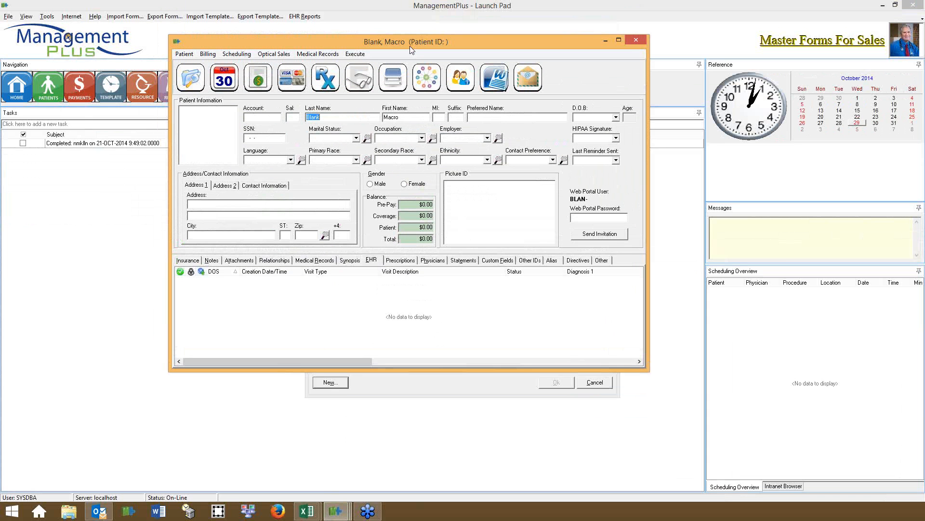
{"action": "left_click", "coordinate": [616, 118]}
{"action": "left_click", "coordinate": [841, 171]}
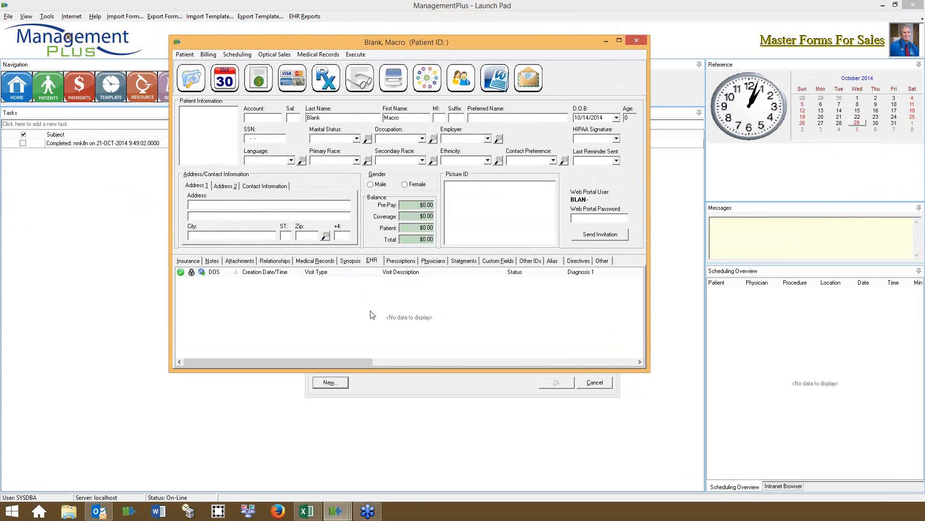
Step: Start a new EHR visit for this patient using the Exam - Ophthalmology template
{"action": "right_click", "coordinate": [361, 302]}
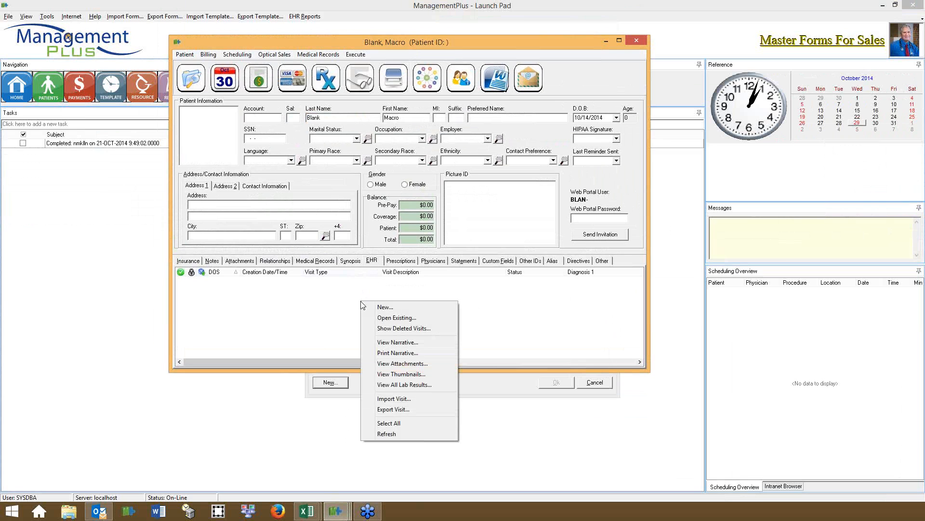
{"action": "left_click", "coordinate": [386, 309]}
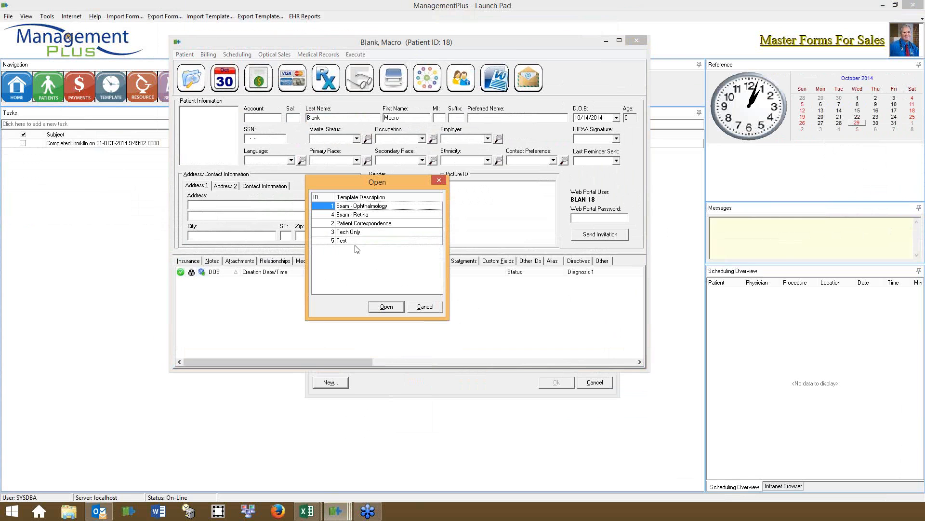
{"action": "double_click", "coordinate": [351, 207]}
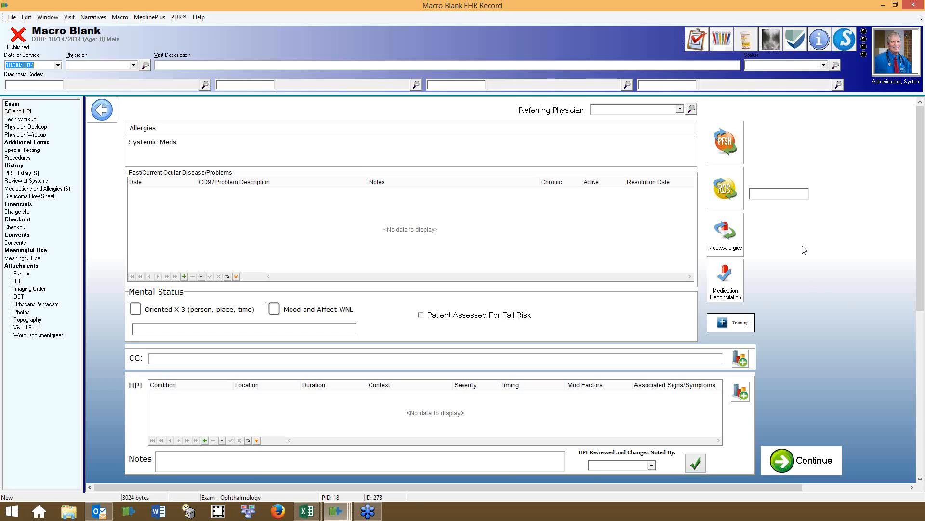
Step: Look over the exam's Medications and Allergies, CC and HPI, and Physician Desktop pages, and the patient's record
{"action": "left_click", "coordinate": [57, 190]}
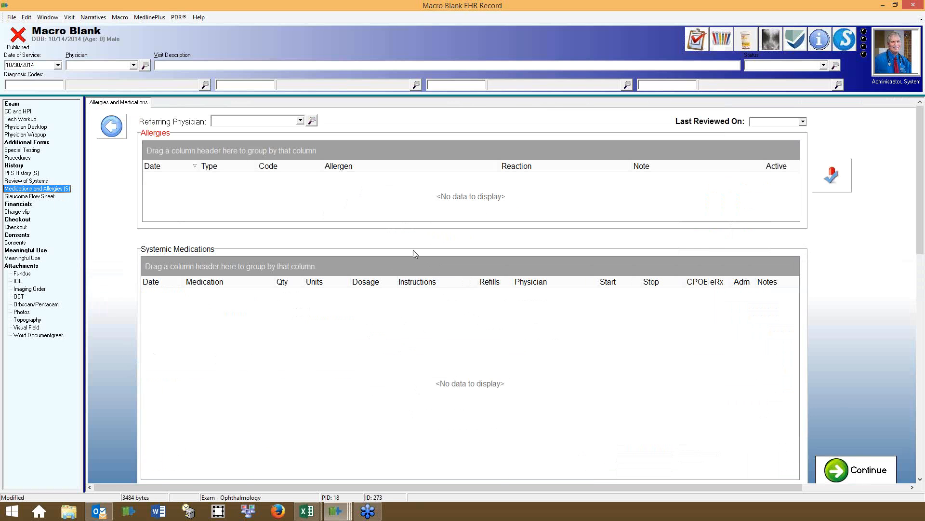
{"action": "left_click", "coordinate": [28, 112]}
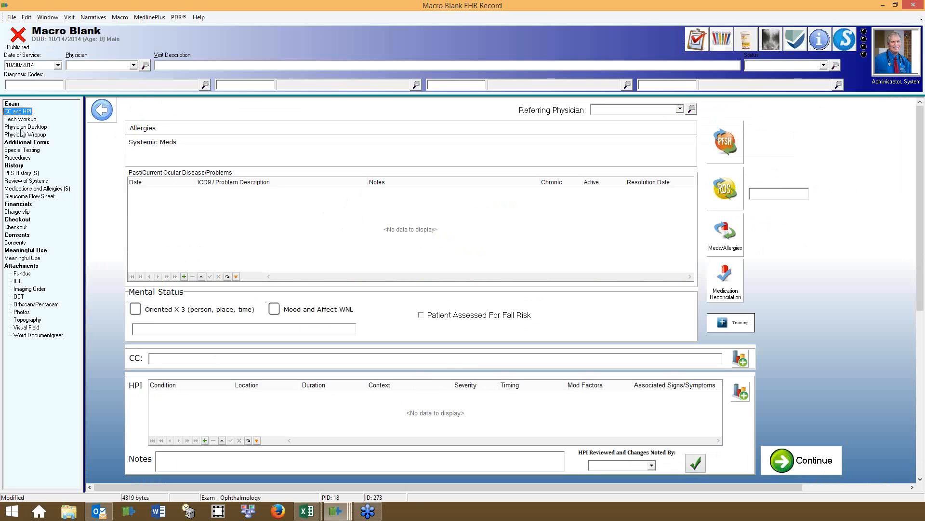
{"action": "left_click", "coordinate": [346, 512]}
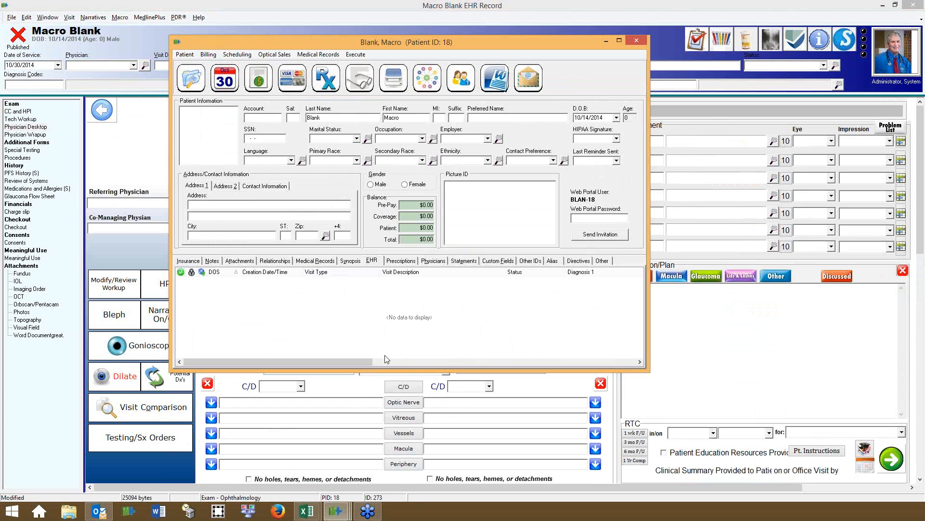
{"action": "left_click", "coordinate": [349, 393]}
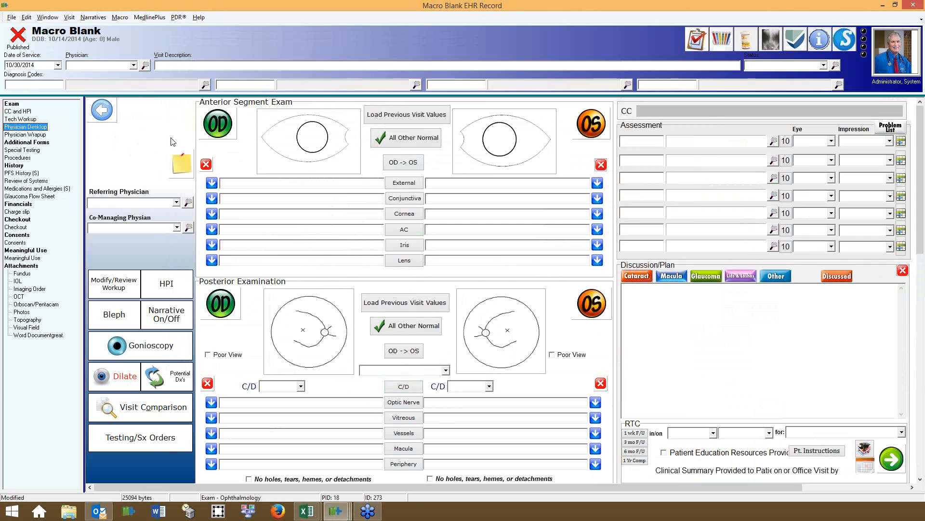
Step: Enter "CATARACT - Yearly No Surgery" as the visit description of the exam
{"action": "left_click", "coordinate": [182, 67]}
{"action": "left_click", "coordinate": [120, 17]}
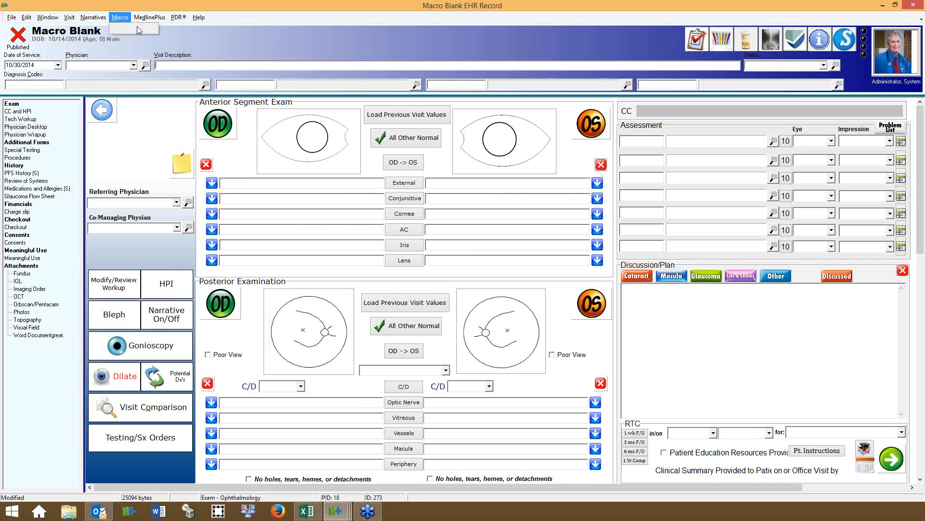
{"action": "left_click", "coordinate": [165, 64]}
{"action": "left_click", "coordinate": [118, 19]}
{"action": "left_click", "coordinate": [183, 65]}
{"action": "left_click", "coordinate": [121, 17]}
{"action": "left_click", "coordinate": [175, 64]}
{"action": "type", "text": "CATARACT -"}
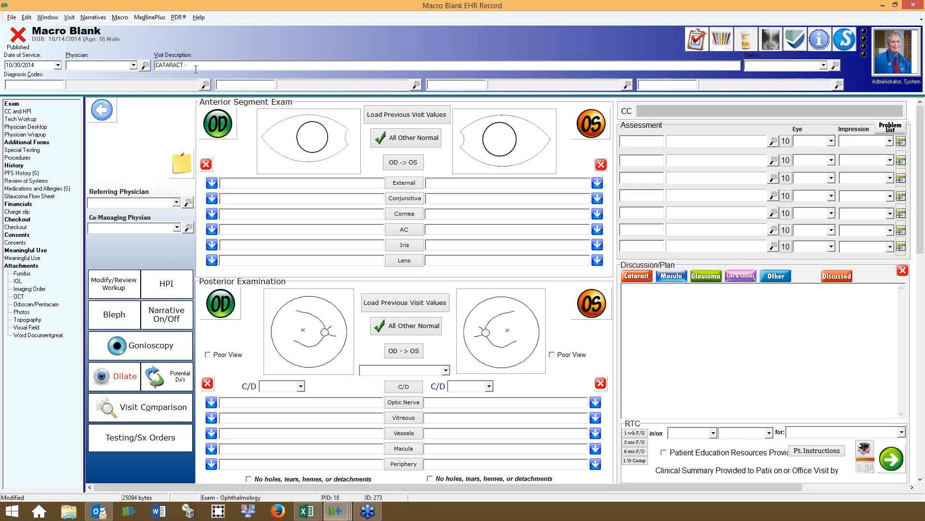
{"action": "type", "text": "Yearly No Surgery"}
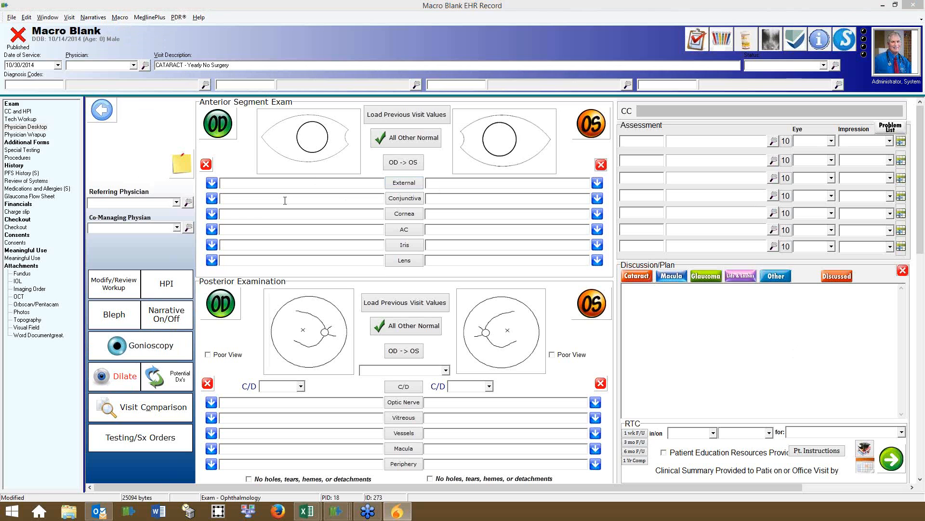
Step: Record NS-1+ for the lens of both eyes and set all other anterior and posterior findings to normal
{"action": "left_click", "coordinate": [211, 260]}
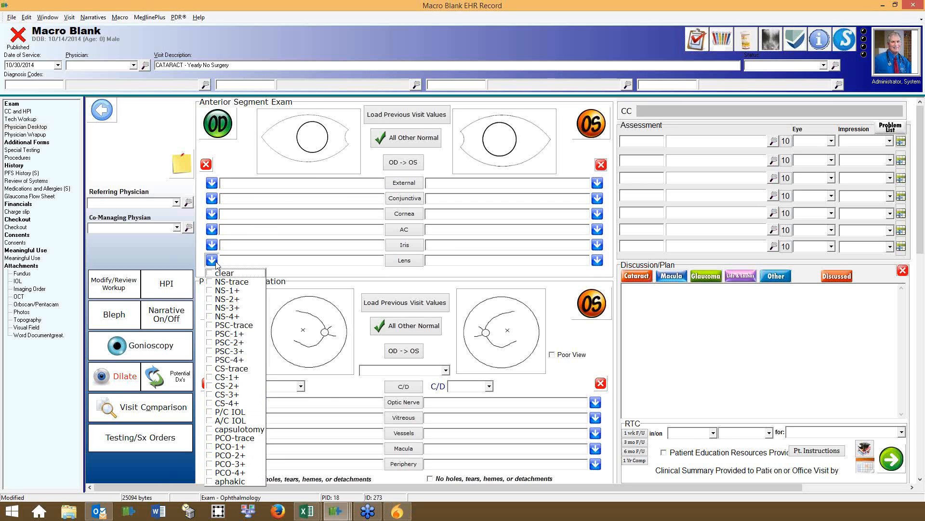
{"action": "left_click", "coordinate": [224, 291]}
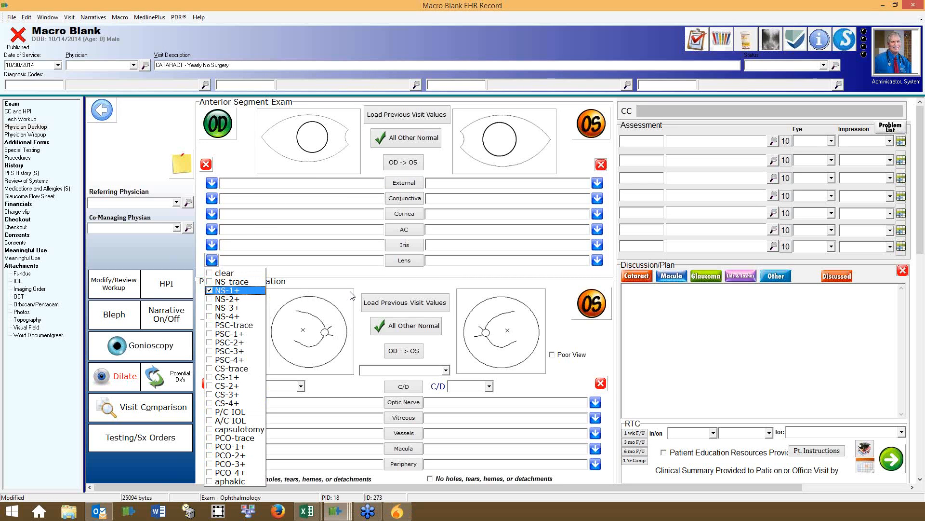
{"action": "left_click", "coordinate": [598, 261]}
{"action": "left_click", "coordinate": [617, 291]}
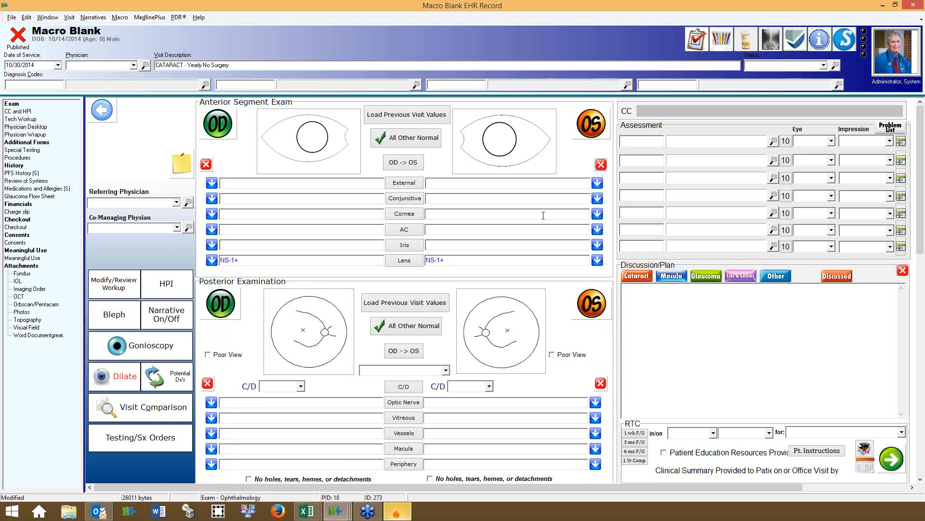
{"action": "left_click", "coordinate": [411, 139]}
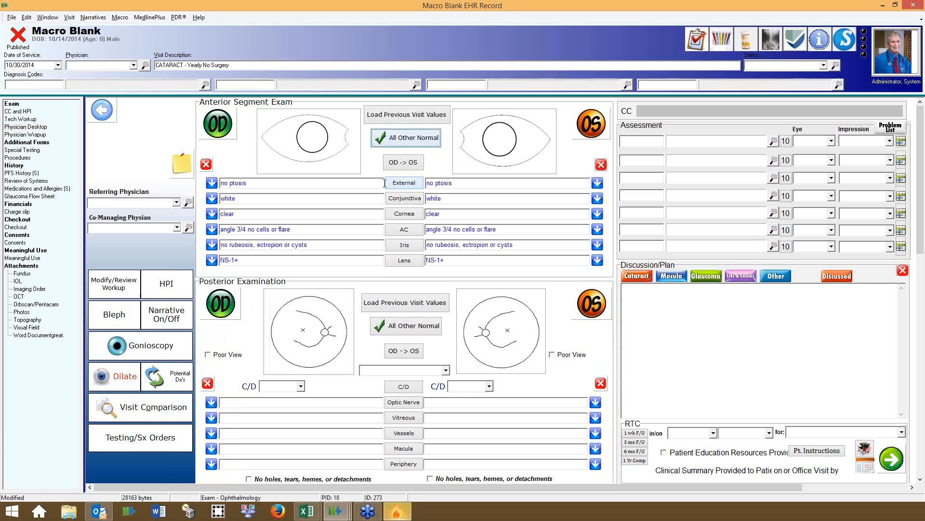
{"action": "left_click", "coordinate": [407, 328]}
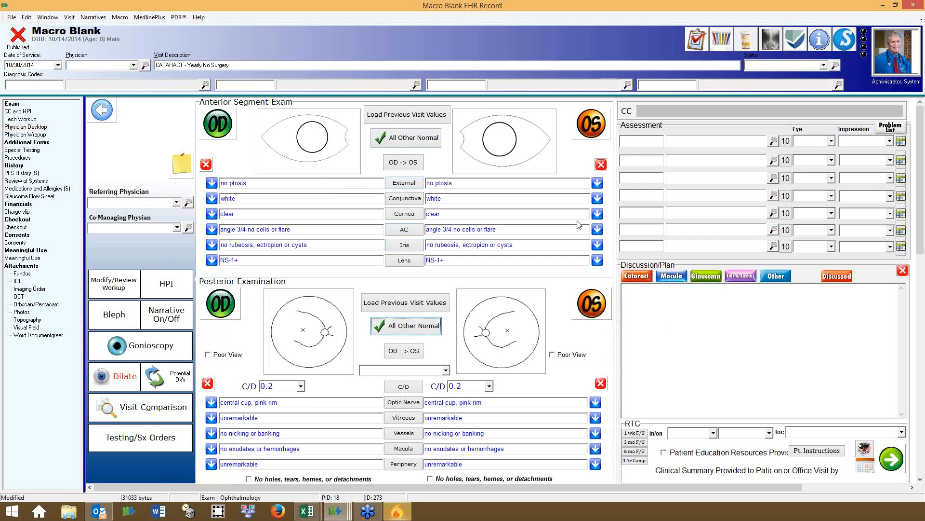
Step: Add diagnosis code 366.16 as the first assessment, with eye OU and impression Early
{"action": "left_click", "coordinate": [623, 146]}
{"action": "type", "text": "366.16"}
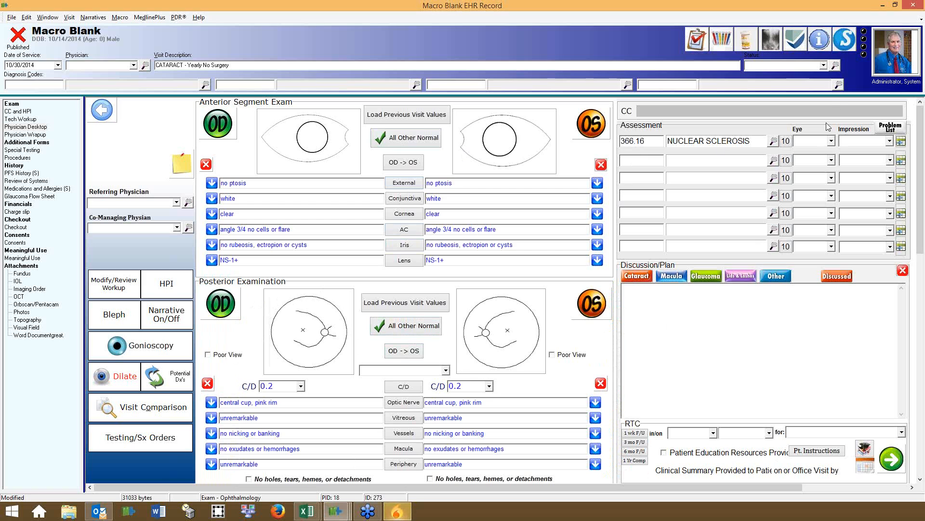
{"action": "left_click", "coordinate": [831, 141]}
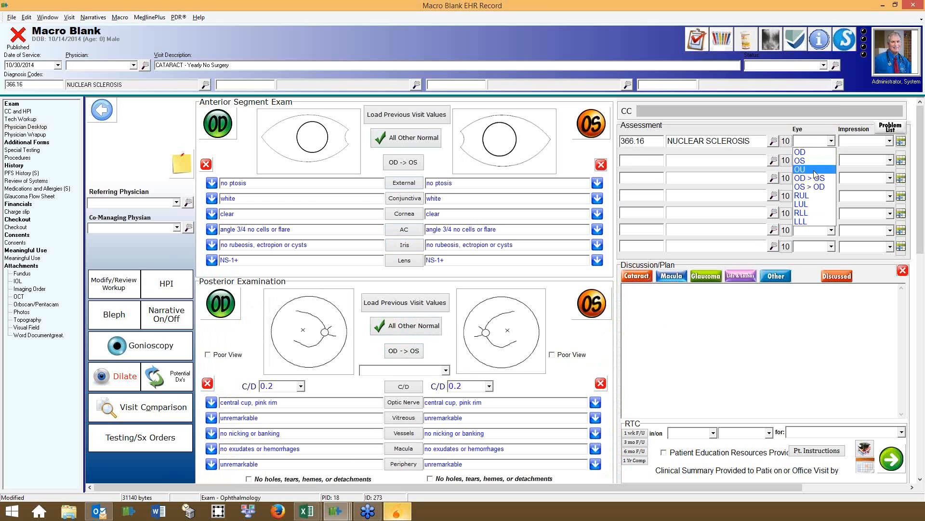
{"action": "left_click", "coordinate": [815, 169]}
{"action": "left_click", "coordinate": [890, 140]}
{"action": "left_click", "coordinate": [863, 152]}
{"action": "left_click", "coordinate": [655, 300]}
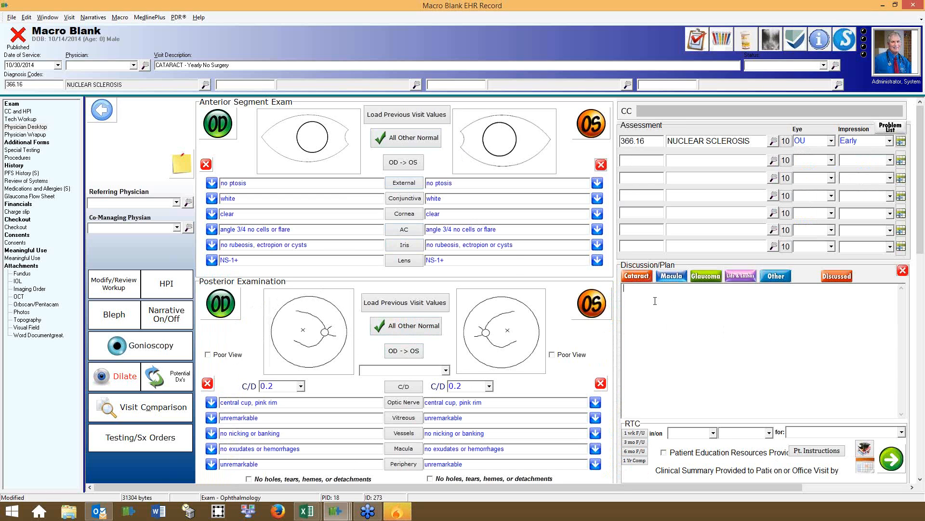
{"action": "type", "text": "TYpe in he"}
{"action": "key", "text": "BackSpace"}
{"action": "key", "text": "BackSpace"}
{"action": "key", "text": "BackSpace"}
{"action": "key", "text": "BackSpace"}
{"action": "key", "text": "BackSpace"}
{"action": "key", "text": "BackSpace"}
{"action": "key", "text": "BackSpace"}
{"action": "key", "text": "BackSpace"}
{"action": "key", "text": "BackSpace"}
{"action": "key", "text": "BackSpace"}
Step: Fill the Discussion/Plan with the cataract option "Early Cat, will follow yearly" and mark patient education resources as provided
{"action": "left_click", "coordinate": [636, 276]}
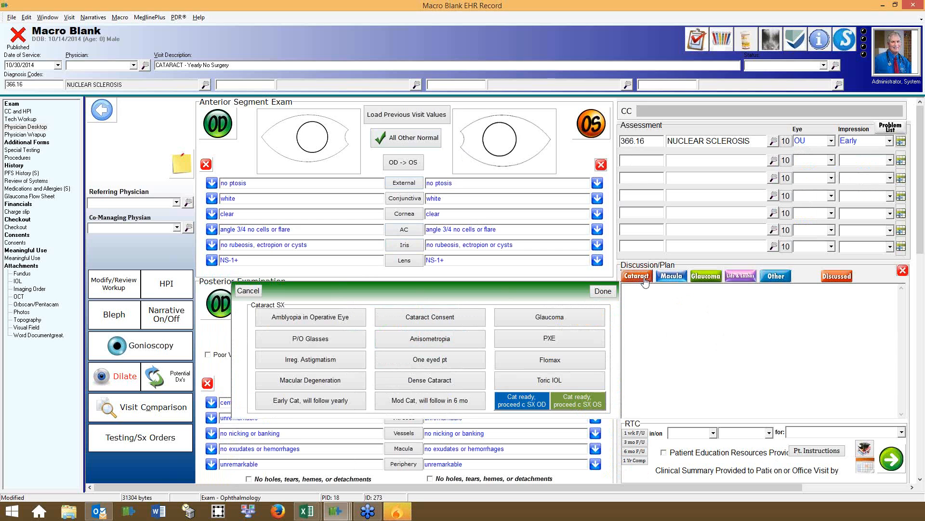
{"action": "left_click", "coordinate": [297, 401]}
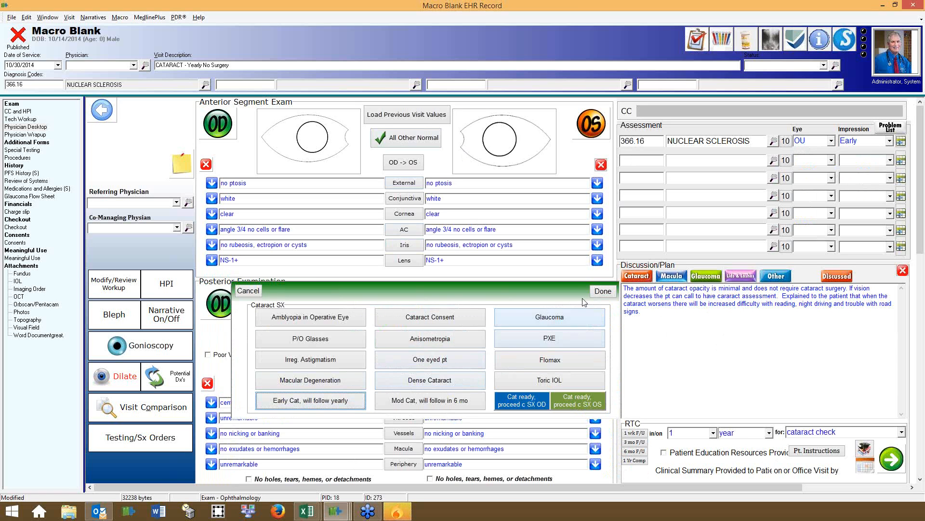
{"action": "left_click", "coordinate": [601, 292]}
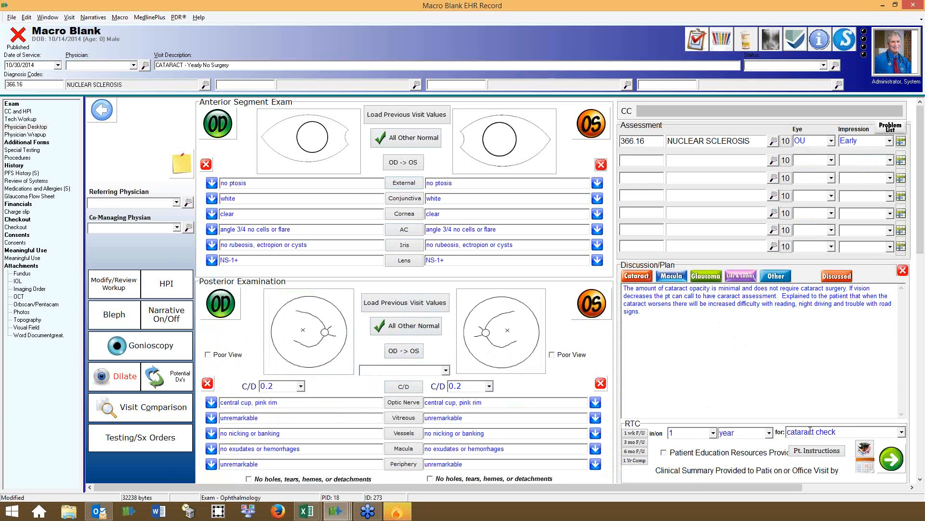
{"action": "left_click", "coordinate": [664, 453]}
Step: Enter "Yearly cataract FU" as the chief complaint on the CC and HPI page, leaving the mental status note empty
{"action": "left_click", "coordinate": [21, 120]}
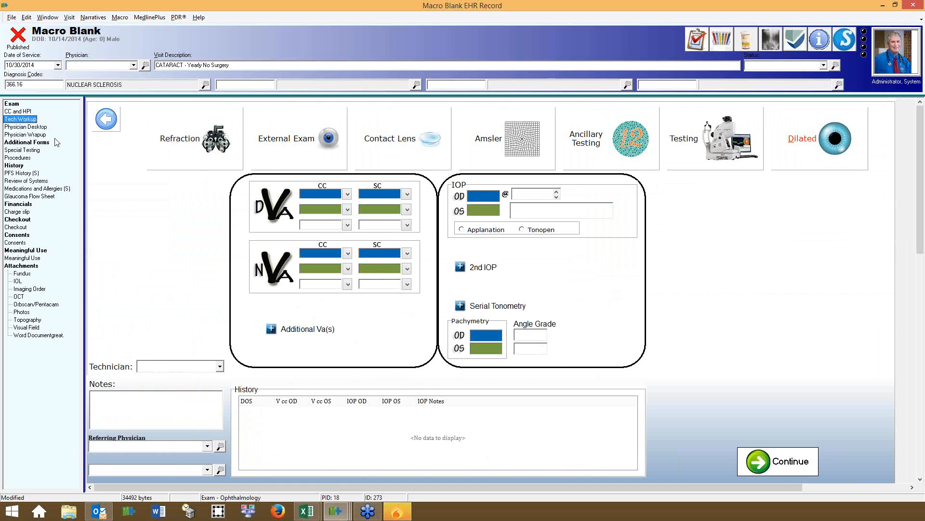
{"action": "left_click", "coordinate": [18, 112]}
{"action": "left_click", "coordinate": [179, 329]}
{"action": "type", "text": "Yearly"}
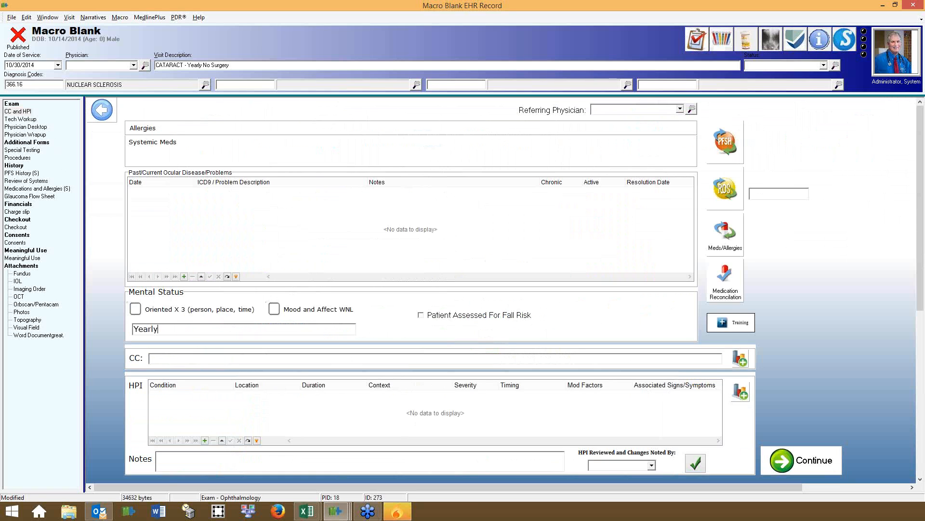
{"action": "type", "text": " cataract Fu"}
{"action": "key", "text": "BackSpace"}
{"action": "type", "text": "U"}
{"action": "left_click_drag", "start_coordinate": [139, 331], "coordinate": [131, 333]}
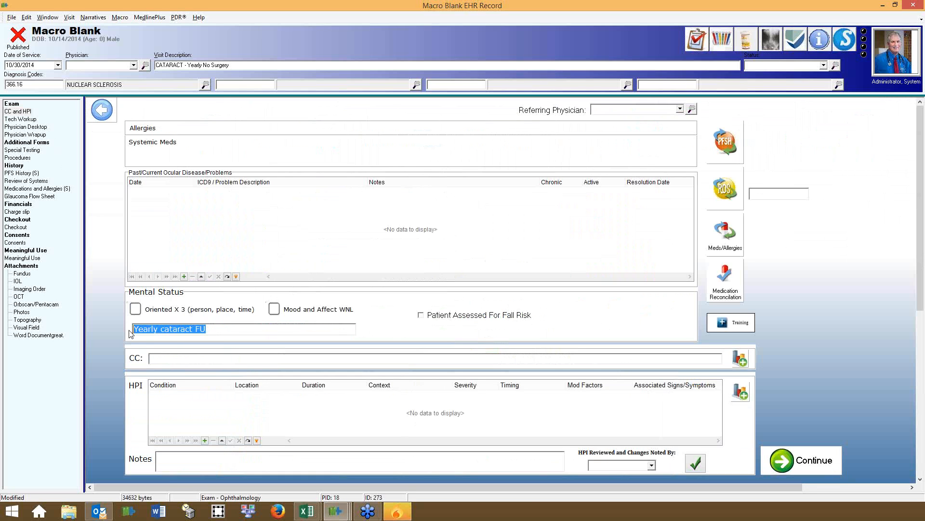
{"action": "key", "text": "ctrl+x"}
{"action": "left_click", "coordinate": [168, 358]}
{"action": "key", "text": "ctrl+v"}
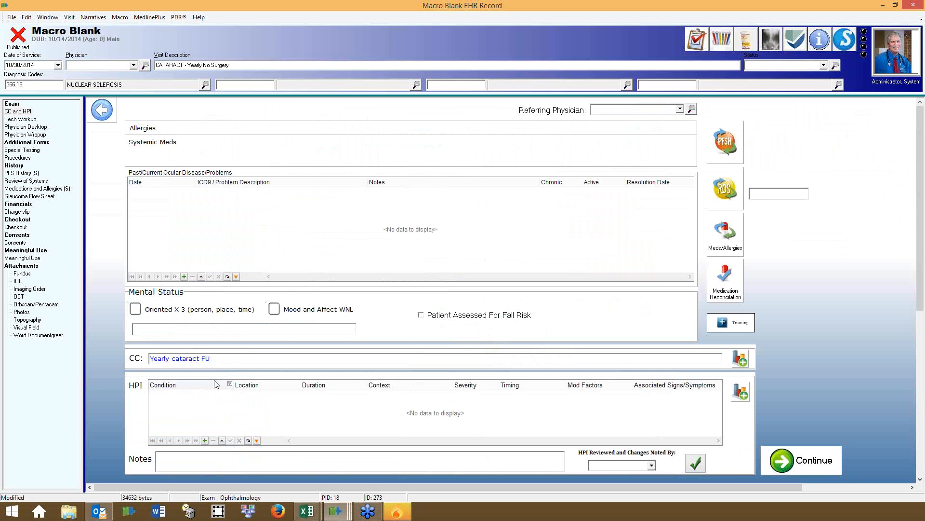
Step: Save the completed exam as a macro from the Physician Desktop, and close the EHR record without saving its changes
{"action": "left_click", "coordinate": [29, 127]}
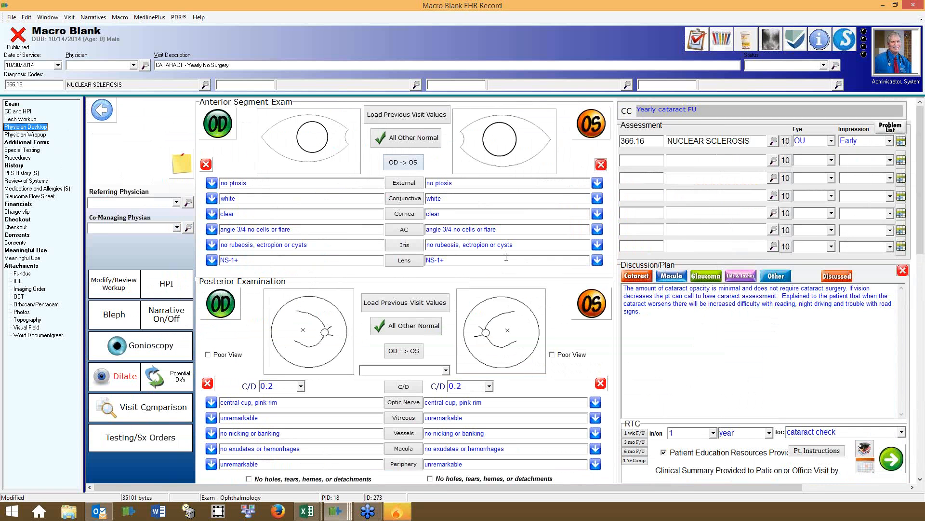
{"action": "left_click", "coordinate": [662, 341]}
{"action": "left_click", "coordinate": [11, 18]}
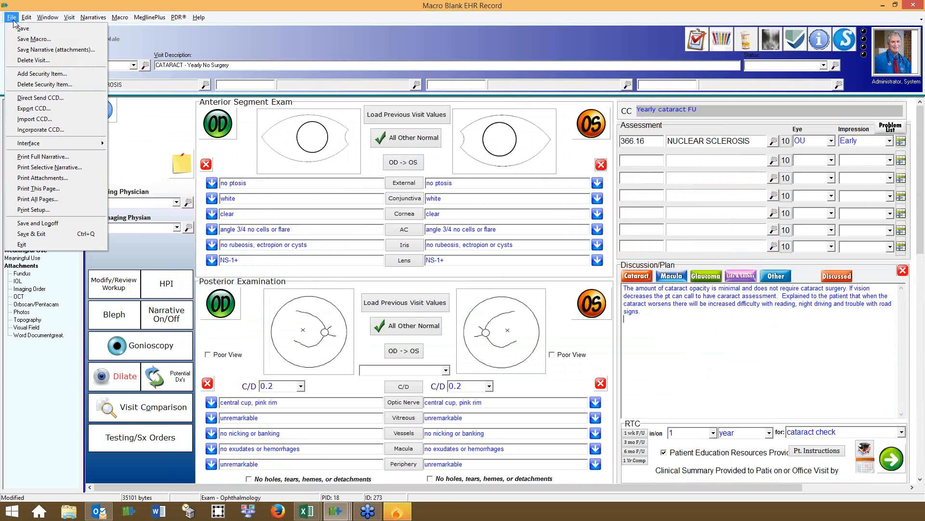
{"action": "left_click", "coordinate": [30, 39]}
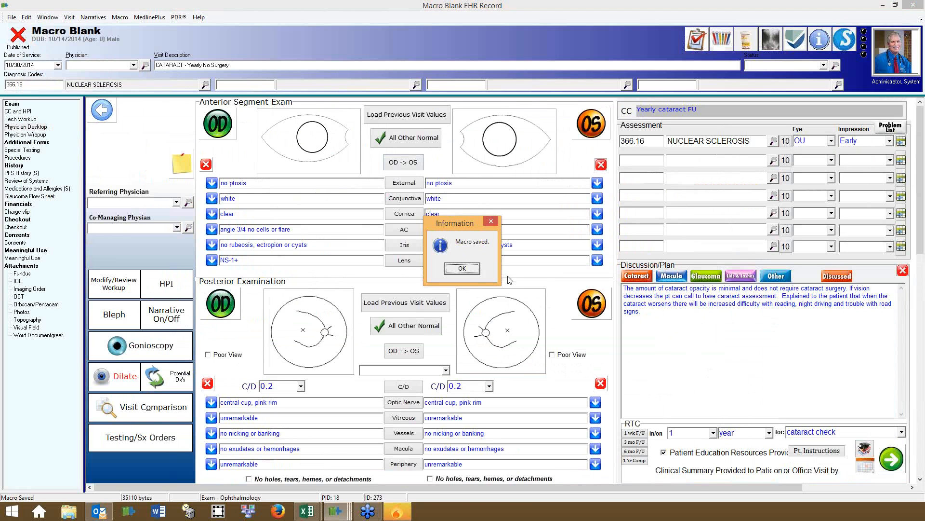
{"action": "left_click", "coordinate": [470, 268]}
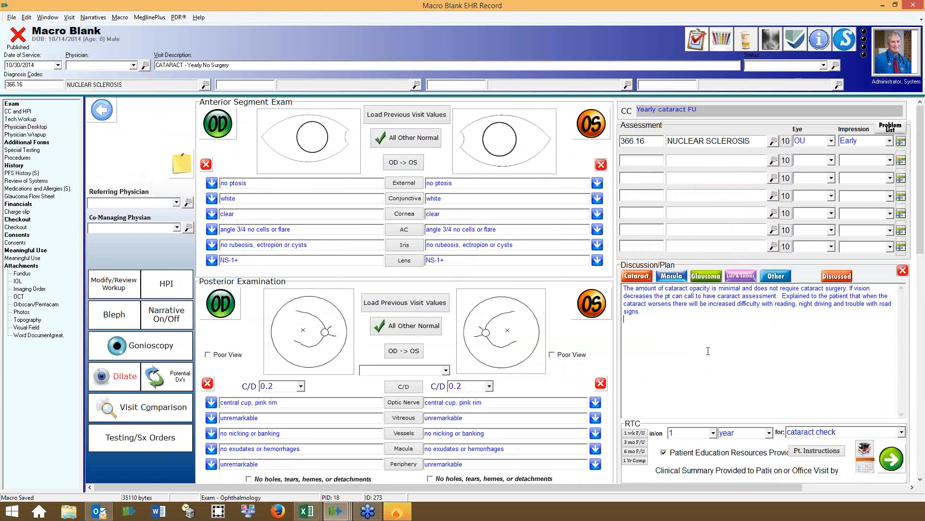
{"action": "left_click", "coordinate": [912, 7]}
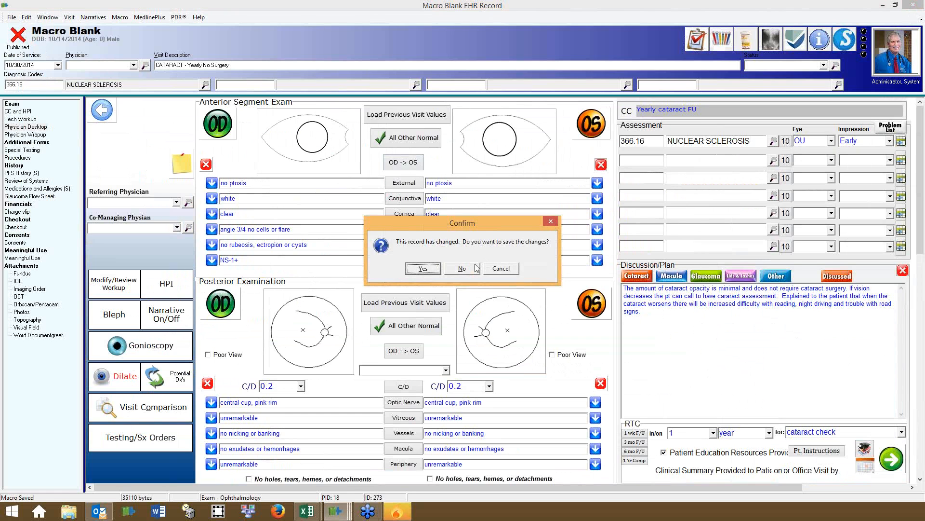
{"action": "left_click", "coordinate": [475, 268]}
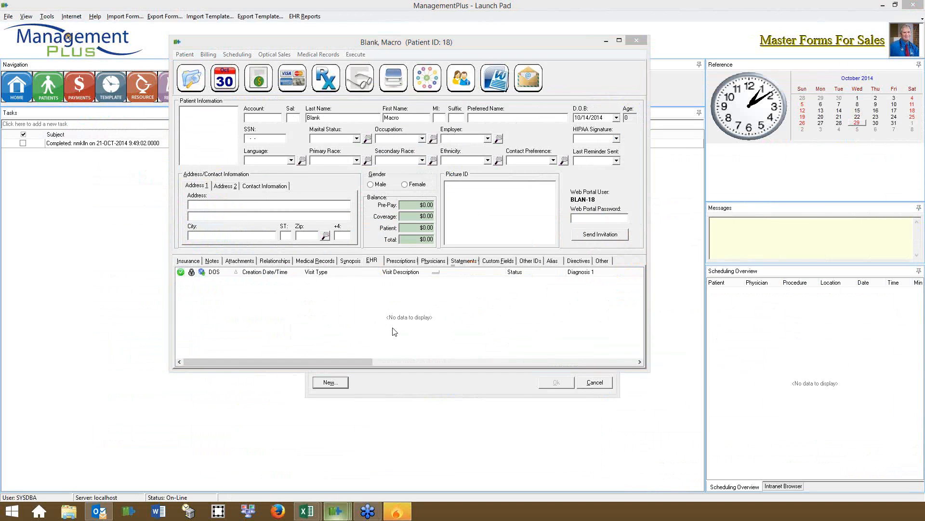
Step: Create a new Exam - Ophthalmology visit for the blank patient and load the "CATARACT - Yearly No Surgery" macro into the Physician Desktop
{"action": "right_click", "coordinate": [386, 314]}
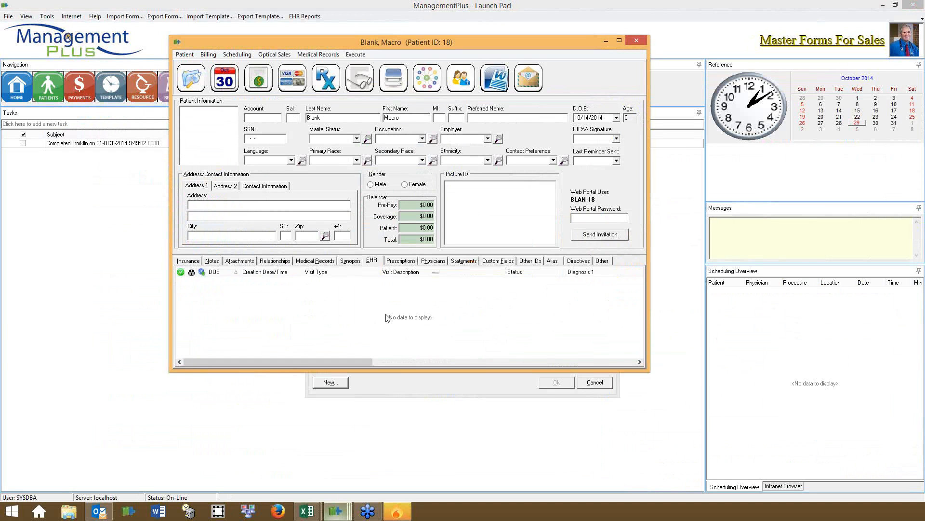
{"action": "right_click", "coordinate": [354, 300]}
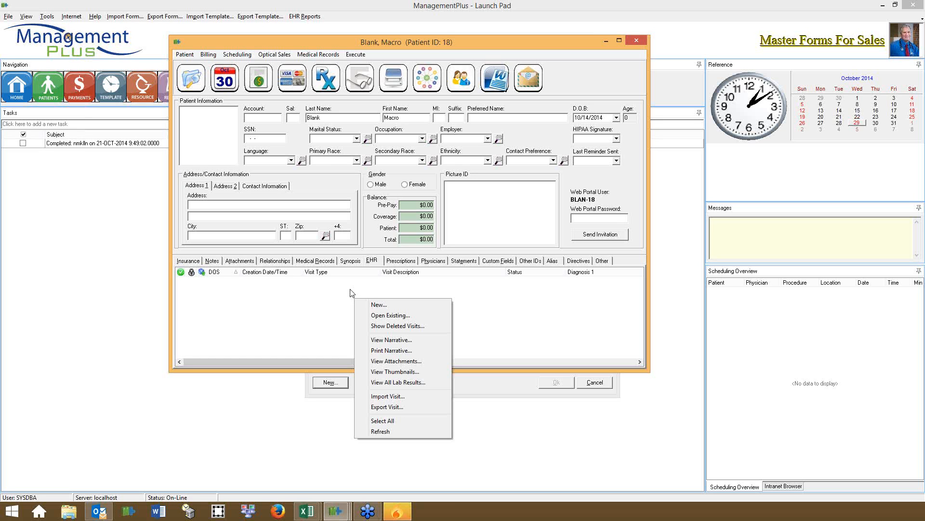
{"action": "left_click", "coordinate": [379, 306]}
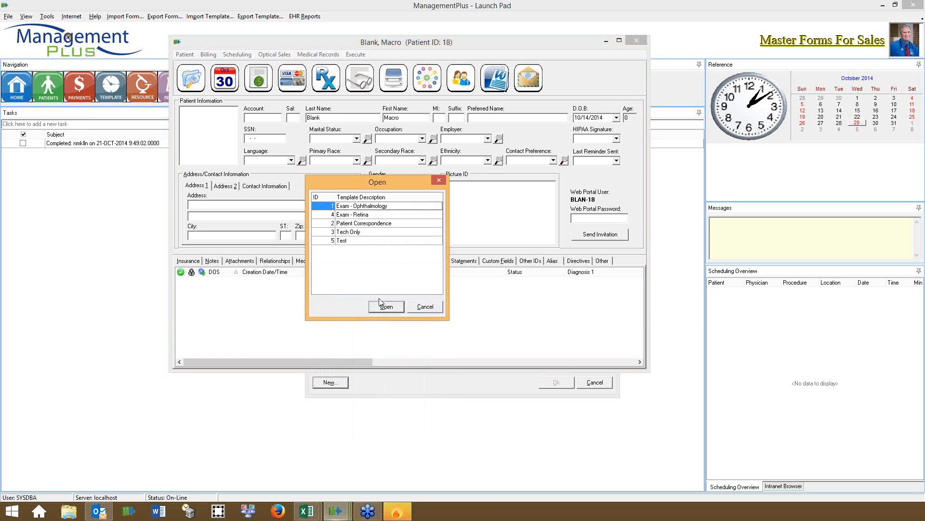
{"action": "double_click", "coordinate": [378, 205]}
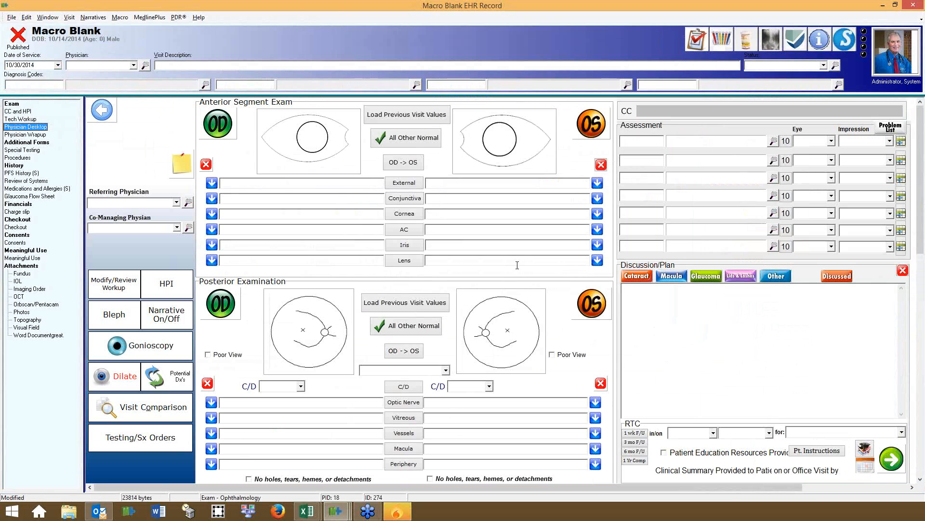
{"action": "left_click", "coordinate": [123, 19]}
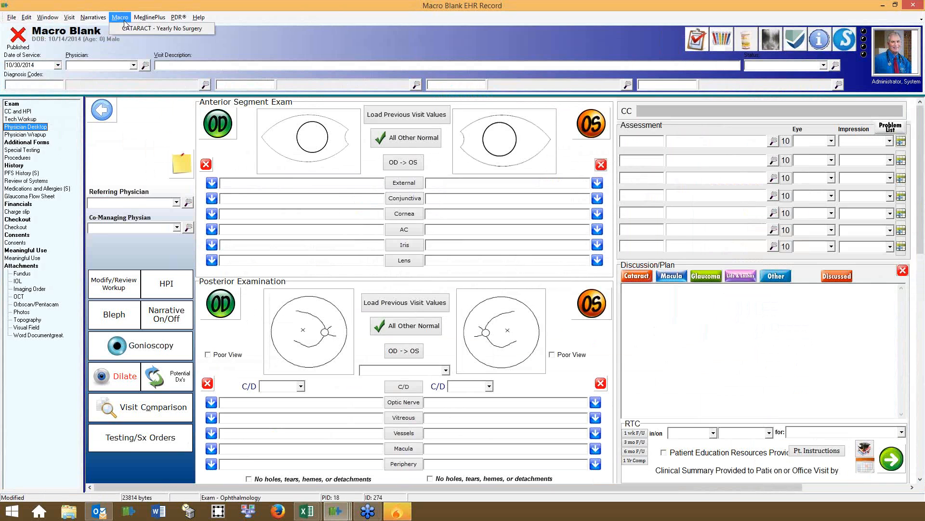
{"action": "left_click", "coordinate": [133, 30]}
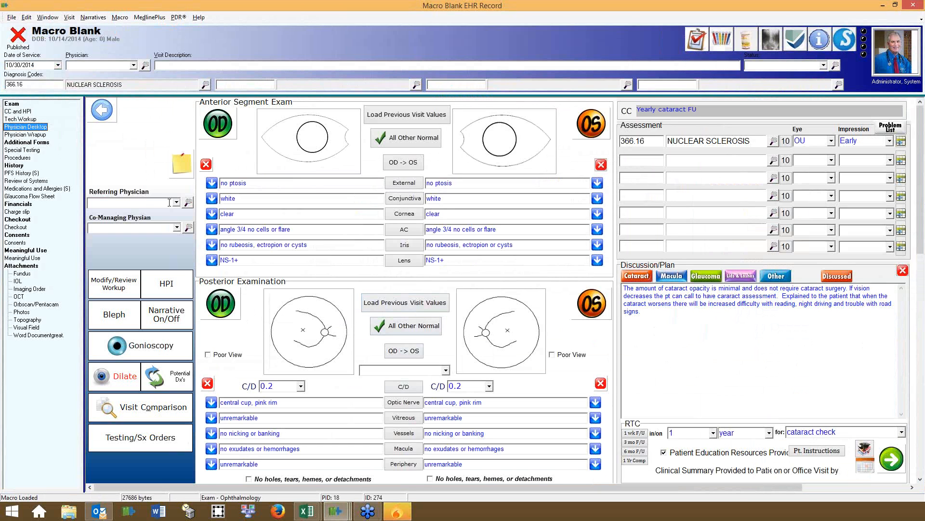
Step: Check the loaded macro's chief complaint on the CC and HPI page, and close the EHR record without saving its changes
{"action": "left_click", "coordinate": [22, 111]}
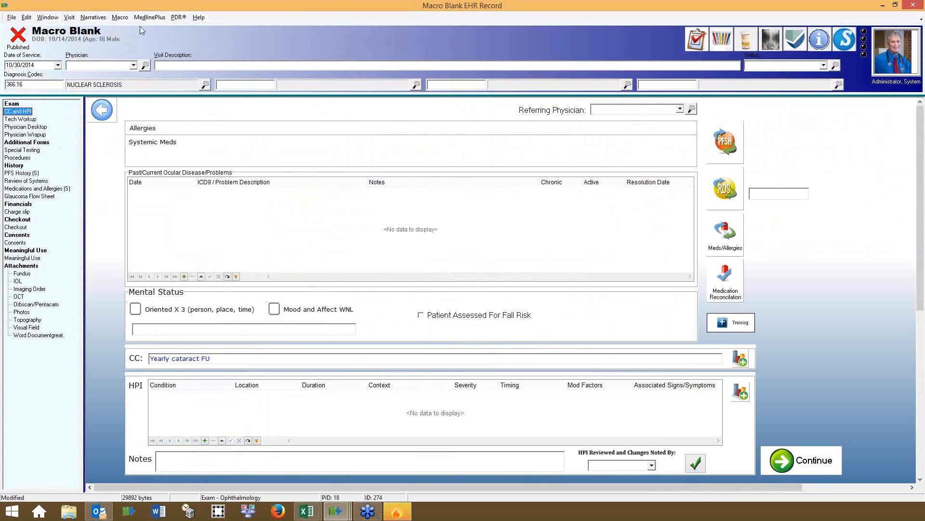
{"action": "left_click", "coordinate": [118, 18]}
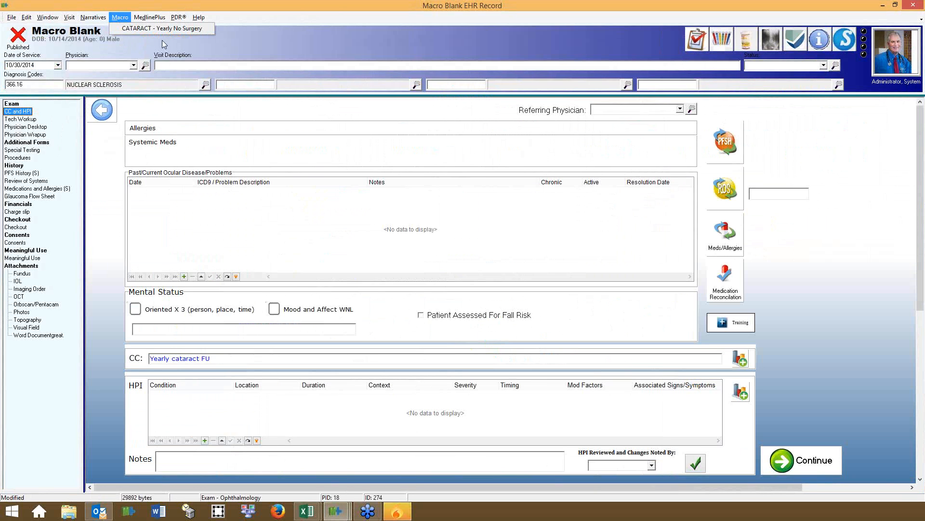
{"action": "left_click", "coordinate": [249, 330]}
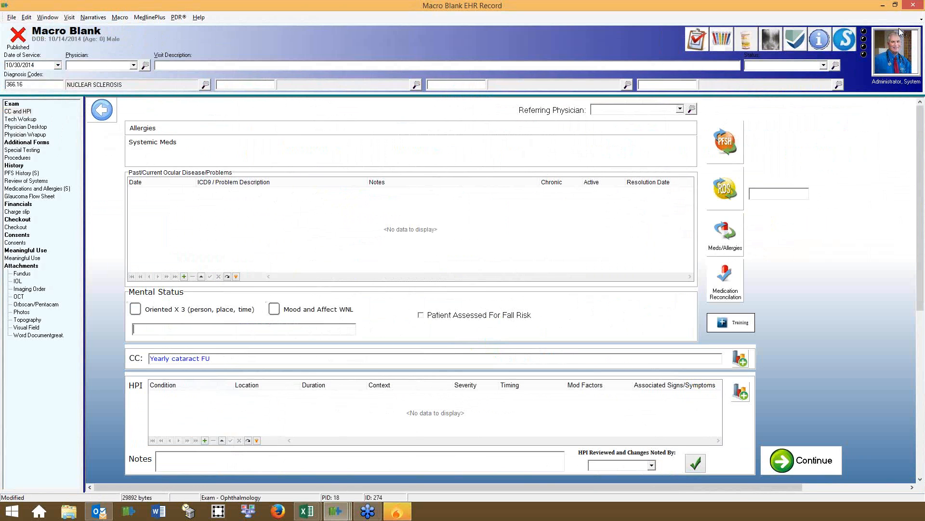
{"action": "left_click", "coordinate": [910, 6]}
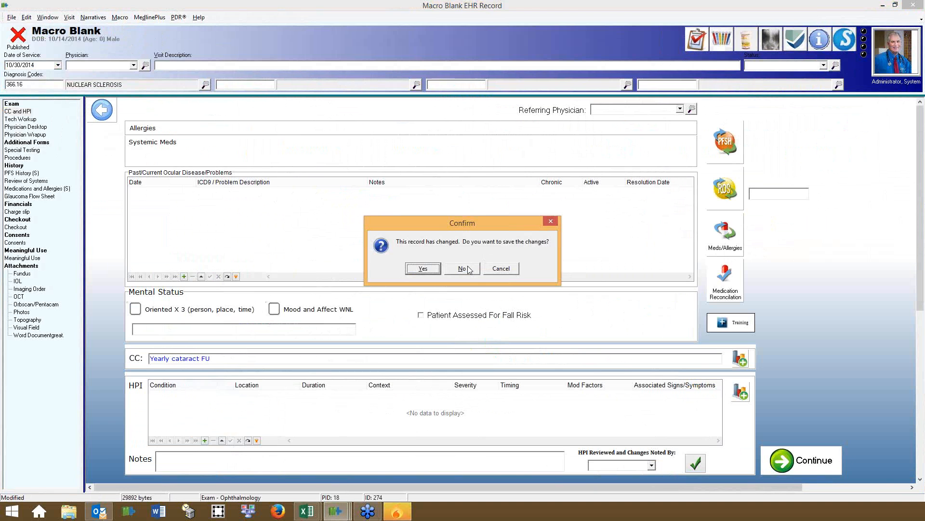
{"action": "left_click", "coordinate": [462, 268]}
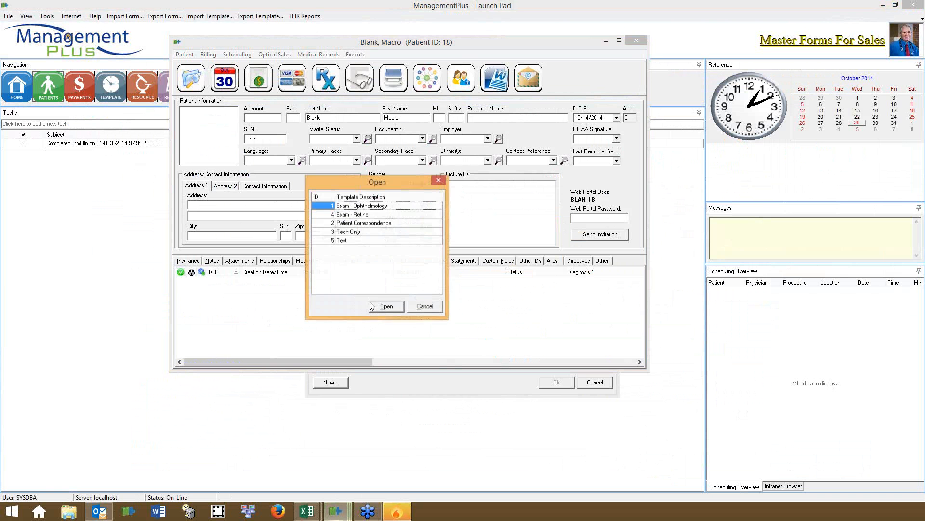
Step: Open another new Exam - Ophthalmology visit and load the "CATARACT - Yearly No Surgery" macro as the starting point
{"action": "double_click", "coordinate": [381, 208]}
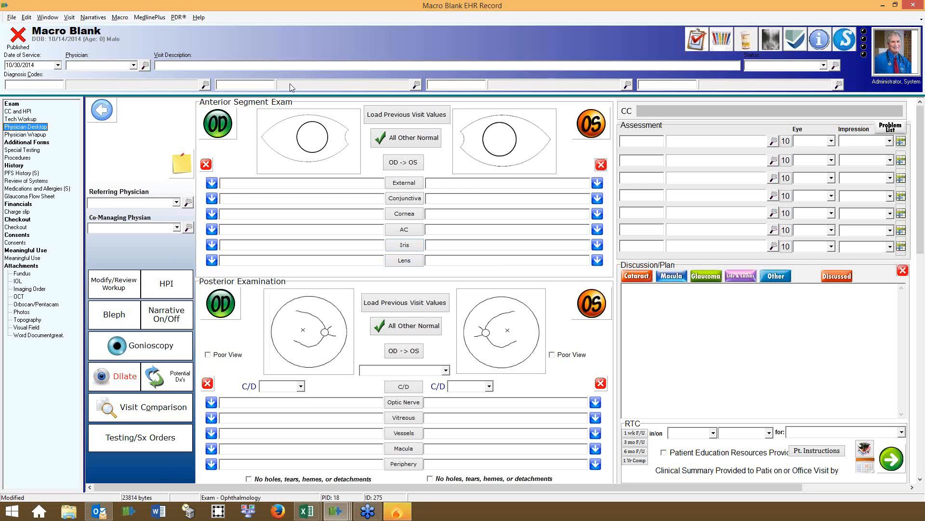
{"action": "left_click", "coordinate": [120, 17]}
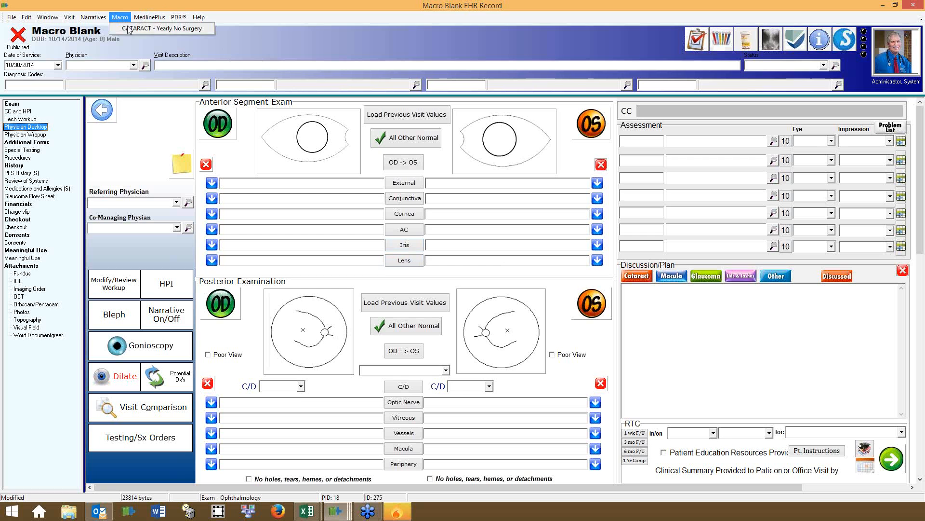
{"action": "left_click", "coordinate": [128, 28]}
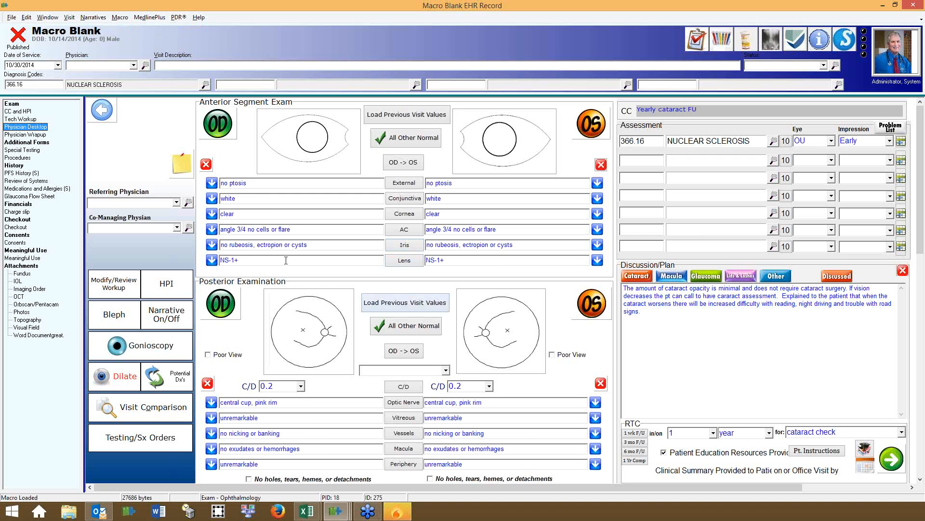
Step: Change the Lens finding to NS-4+ for both eyes in the Anterior Segment Exam
{"action": "left_click", "coordinate": [211, 261]}
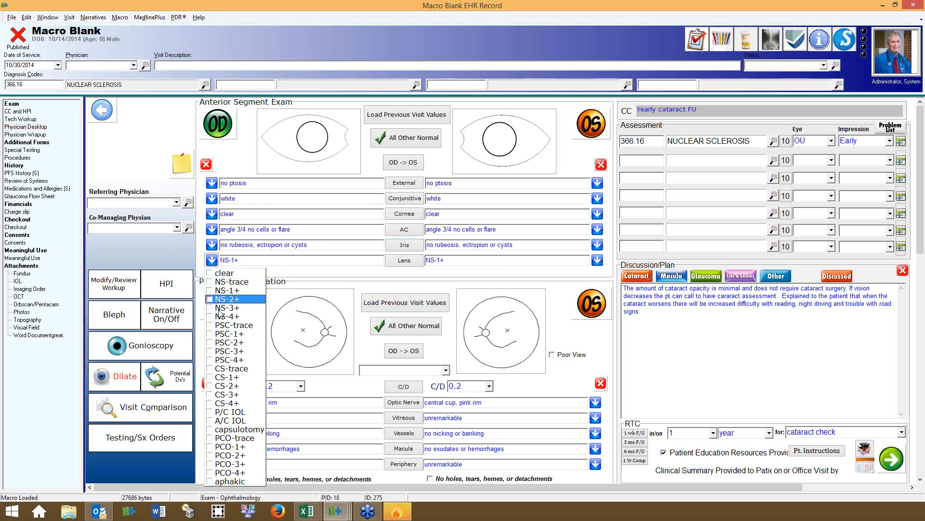
{"action": "left_click", "coordinate": [223, 316]}
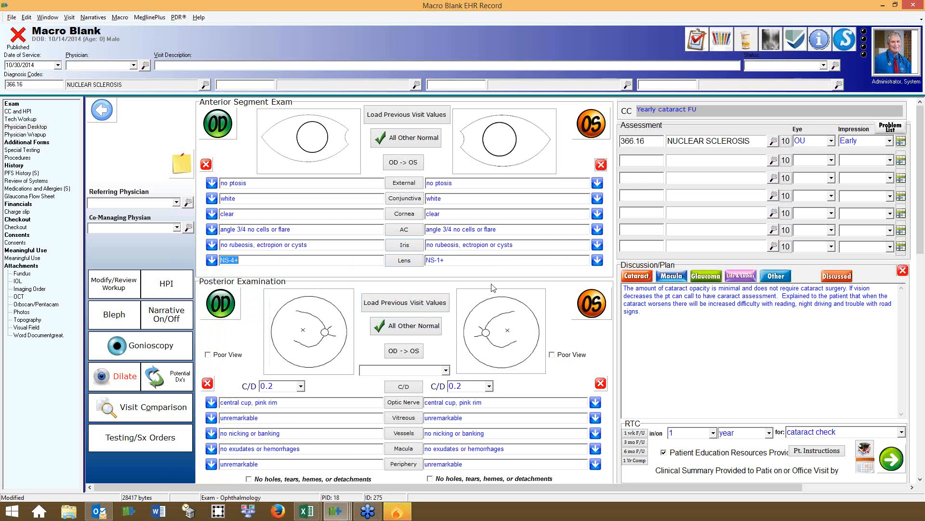
{"action": "left_click", "coordinate": [597, 260]}
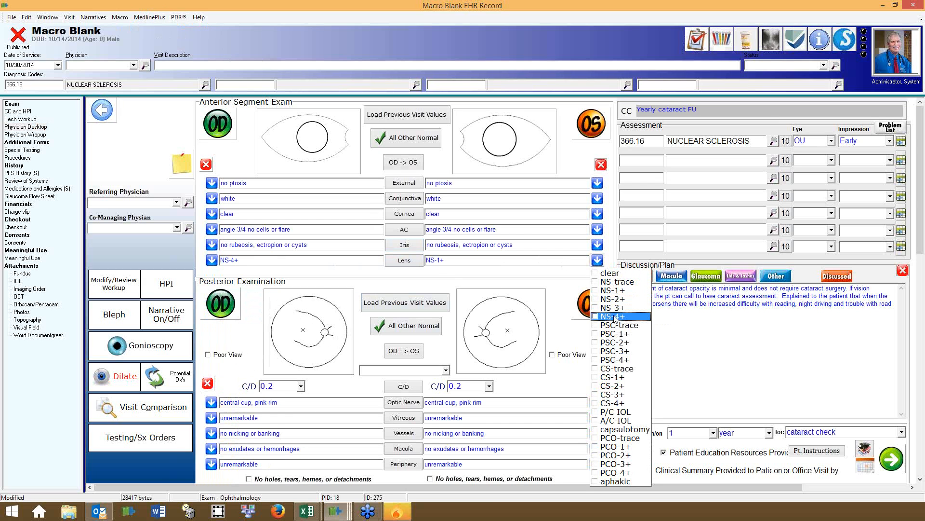
{"action": "left_click", "coordinate": [613, 317]}
Step: Replace the Discussion/Plan text with the cataract option "Cat ready, proceed c SX OD" and confirm the resulting testing and surgery orders
{"action": "left_click_drag", "start_coordinate": [641, 312], "coordinate": [620, 287]}
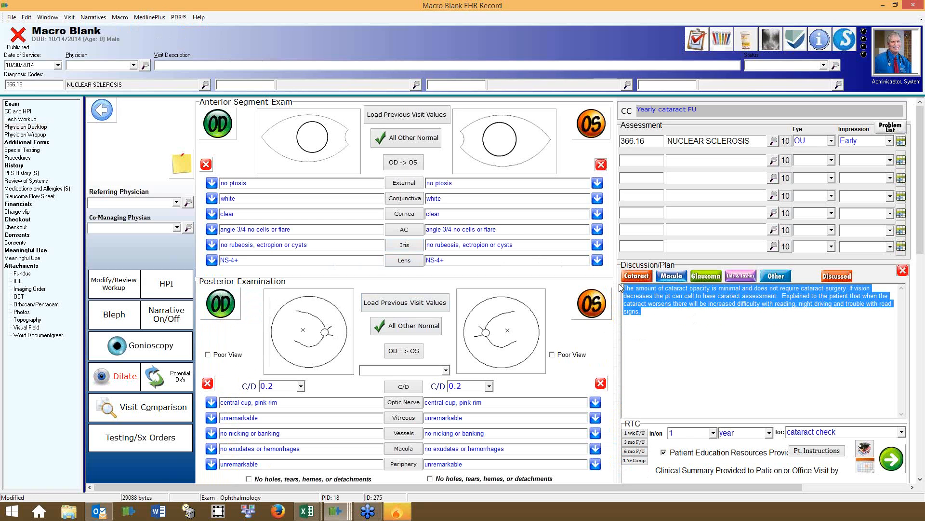
{"action": "key", "text": "Delete"}
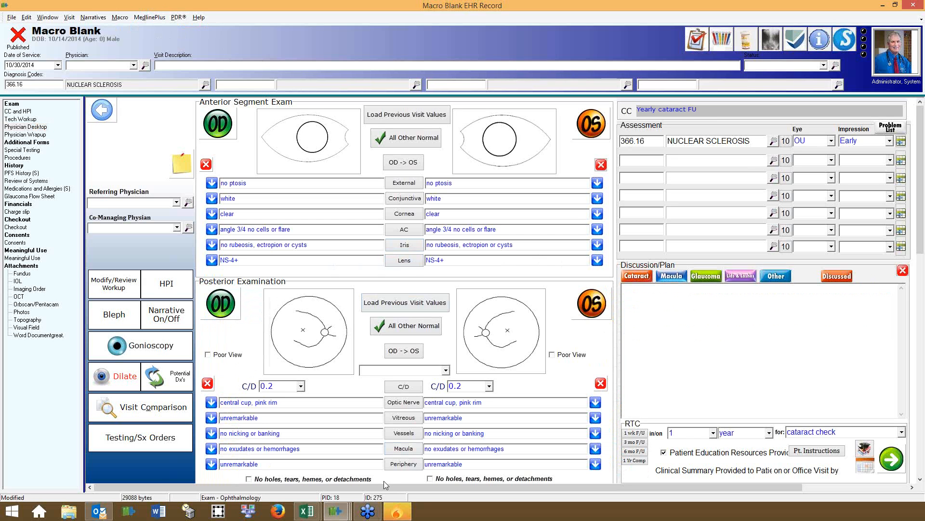
{"action": "left_click", "coordinate": [639, 278]}
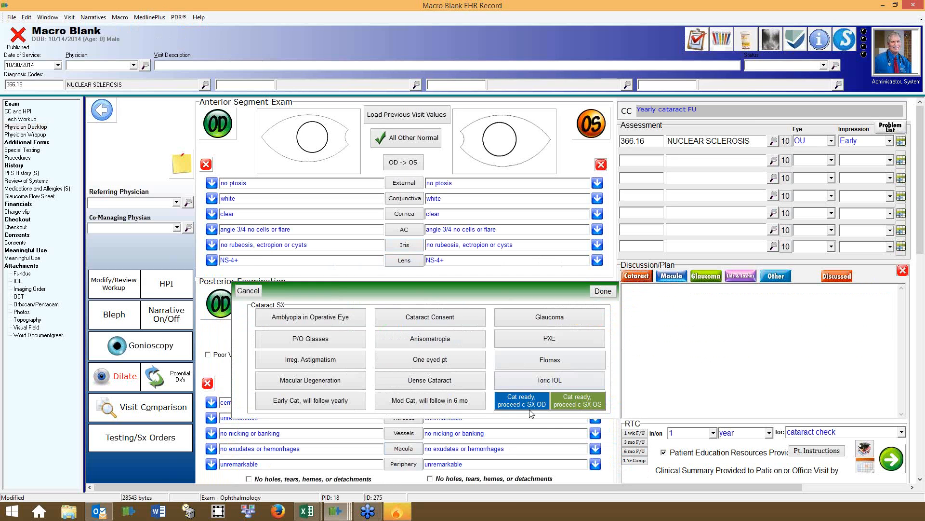
{"action": "left_click", "coordinate": [532, 404]}
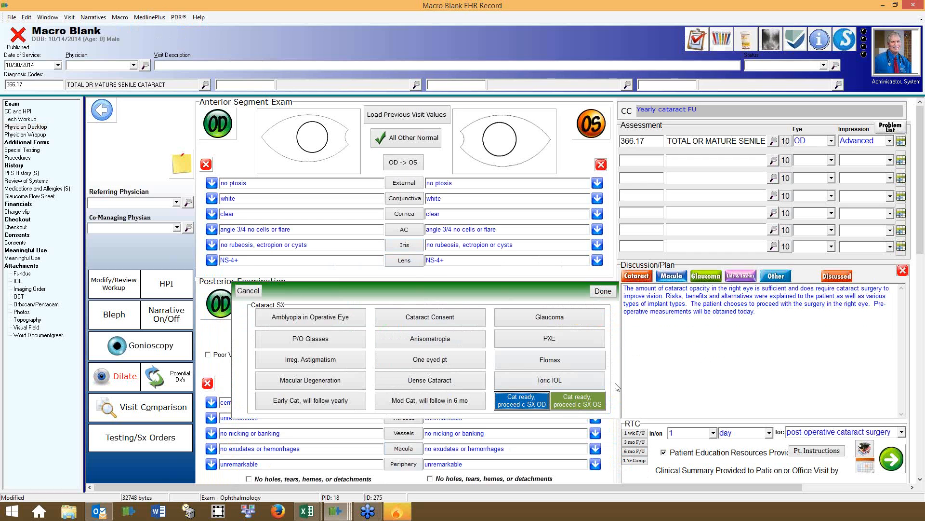
{"action": "left_click", "coordinate": [602, 291]}
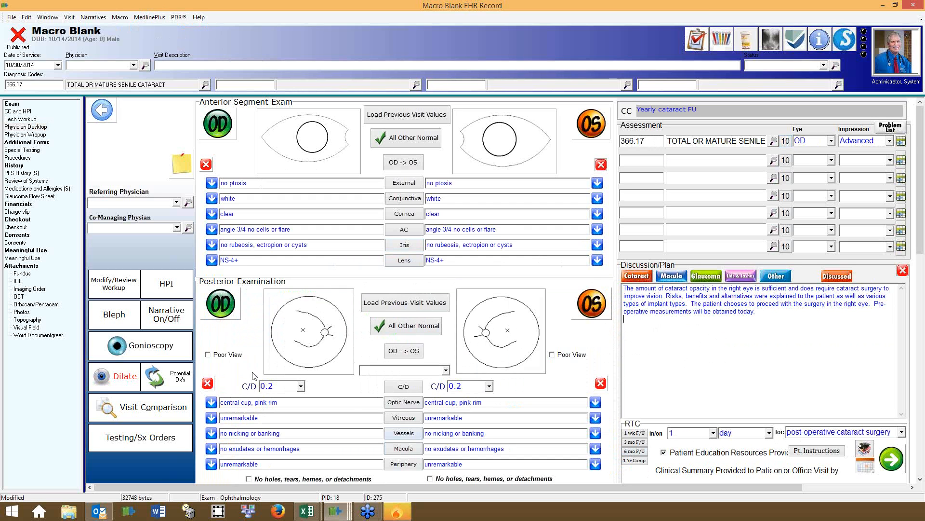
{"action": "left_click", "coordinate": [161, 437]}
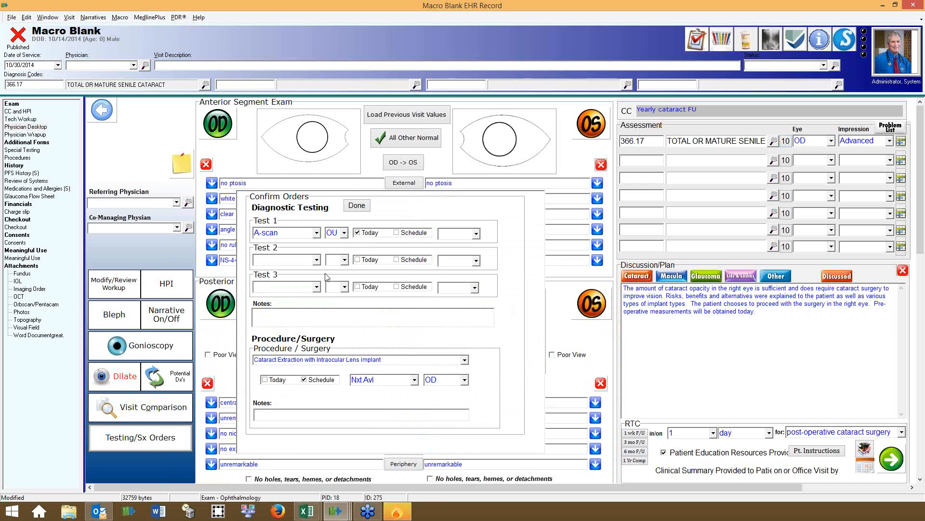
{"action": "left_click", "coordinate": [357, 206]}
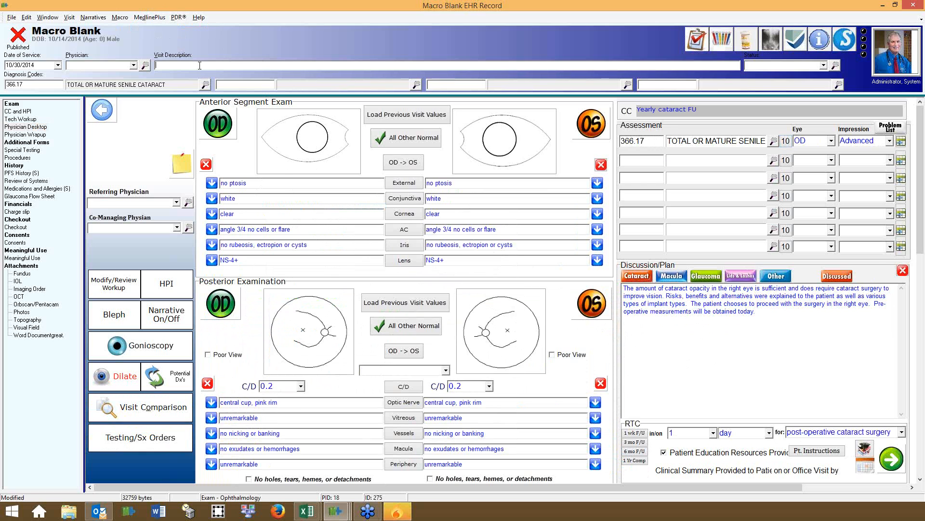
Step: Enter "CATARACT - Surgery Required OD" as the visit description
{"action": "type", "text": "CATARACT -"}
{"action": "type", "text": "Surgery Required"}
{"action": "type", "text": "OD"}
Step: Save the surgery exam as a macro and close the EHR record without saving its changes
{"action": "left_click", "coordinate": [11, 18]}
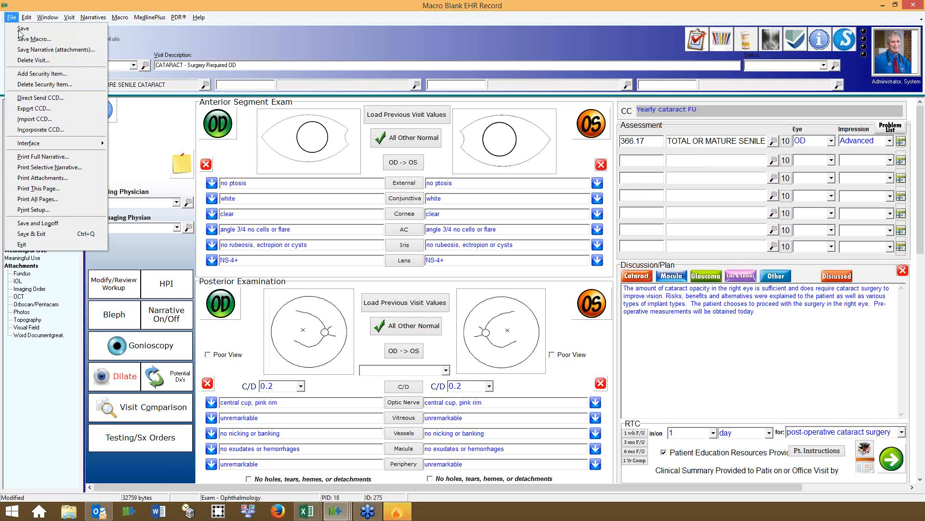
{"action": "left_click", "coordinate": [30, 42]}
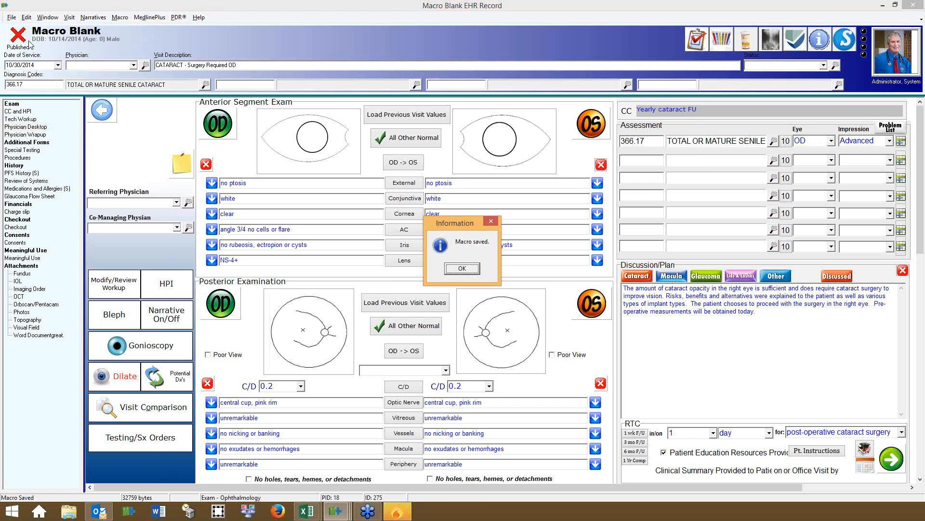
{"action": "left_click", "coordinate": [469, 269]}
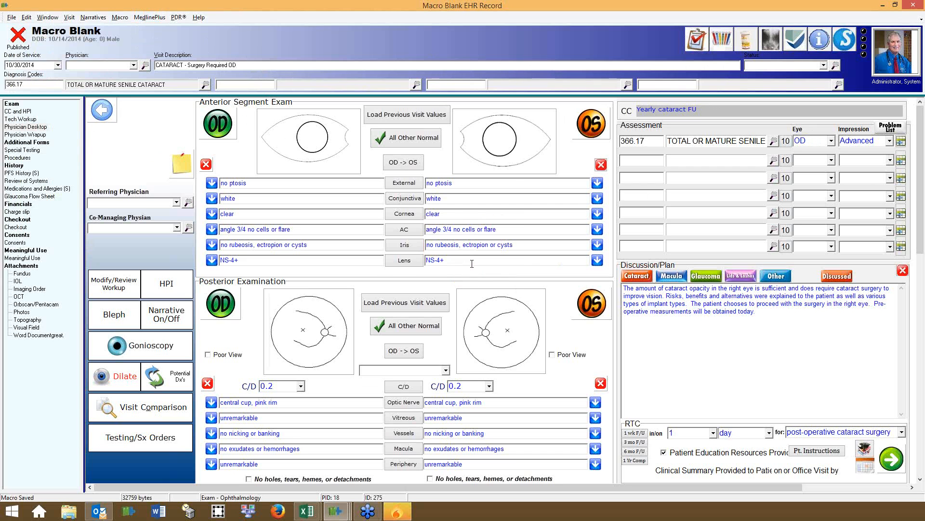
{"action": "left_click", "coordinate": [915, 6]}
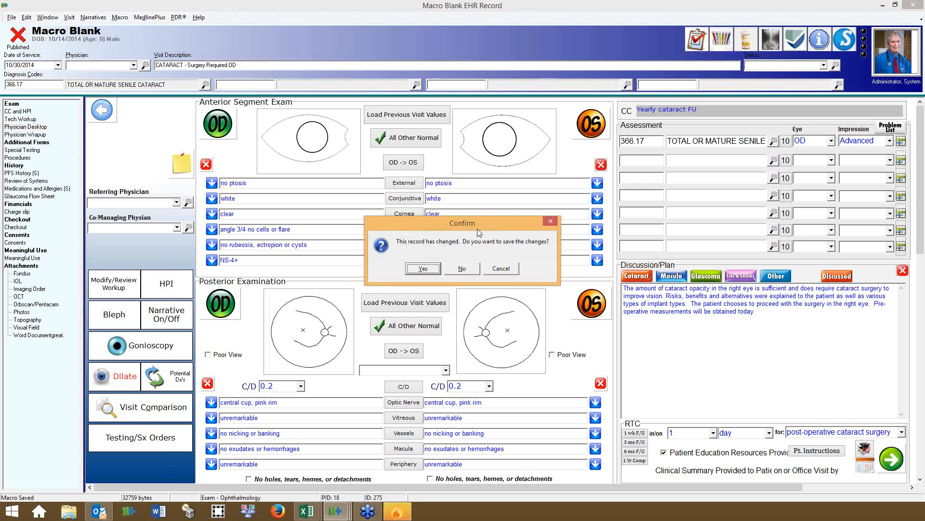
{"action": "left_click", "coordinate": [461, 268]}
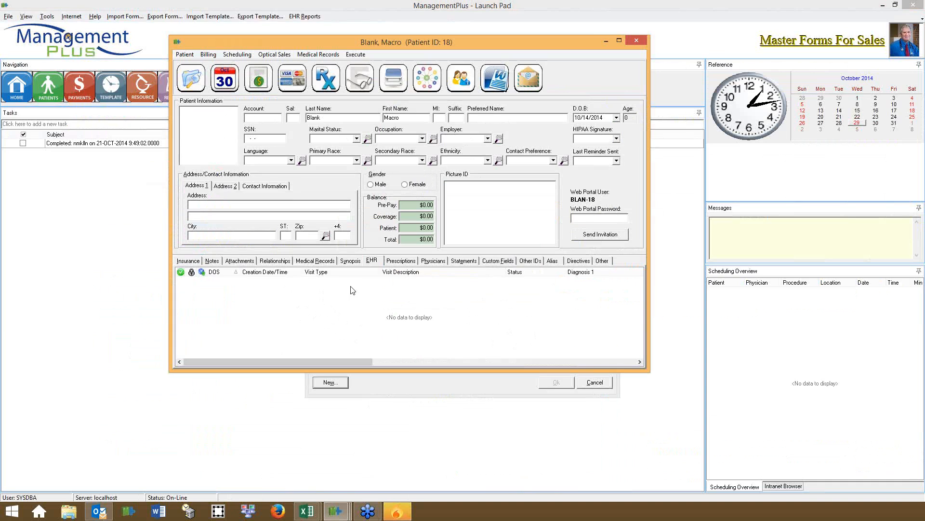
Step: Create a new Exam - Ophthalmology visit and load the "CATARACT - Surgery Required OD" macro on the Physician Desktop
{"action": "right_click", "coordinate": [357, 318]}
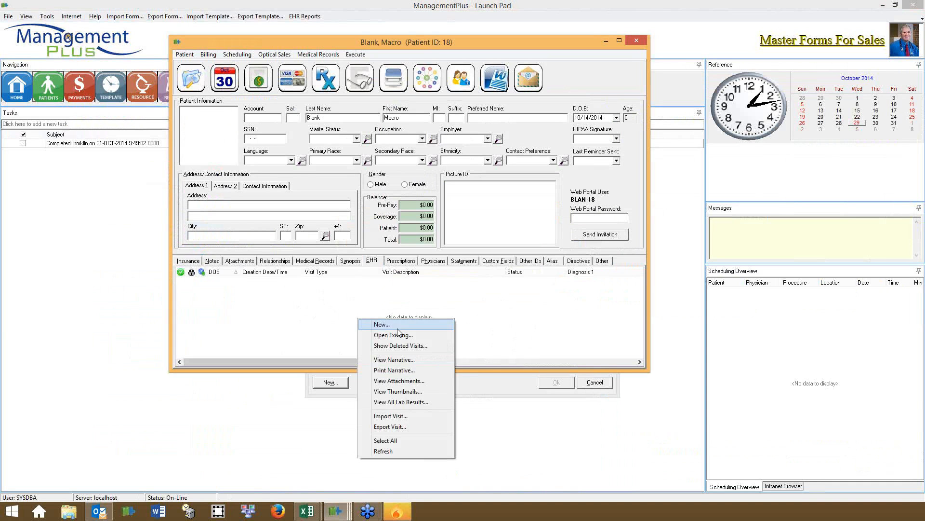
{"action": "left_click", "coordinate": [396, 325]}
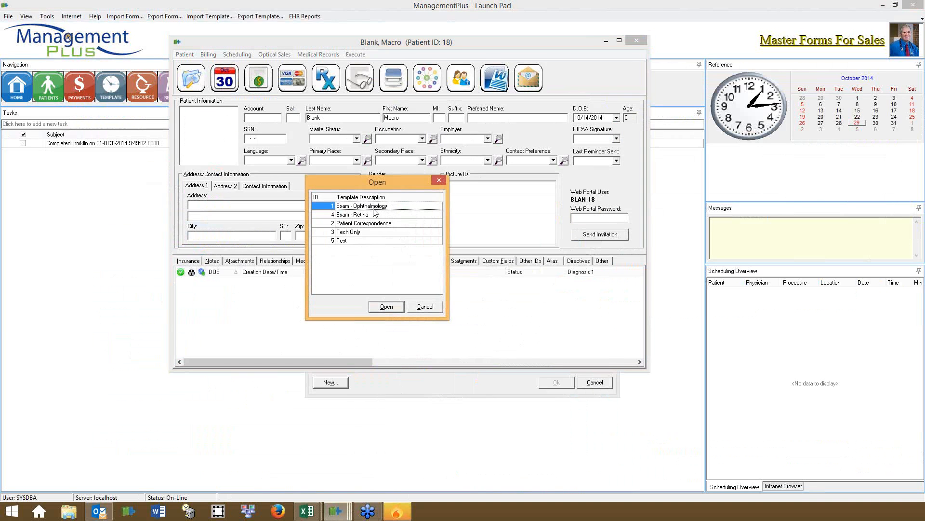
{"action": "double_click", "coordinate": [373, 209]}
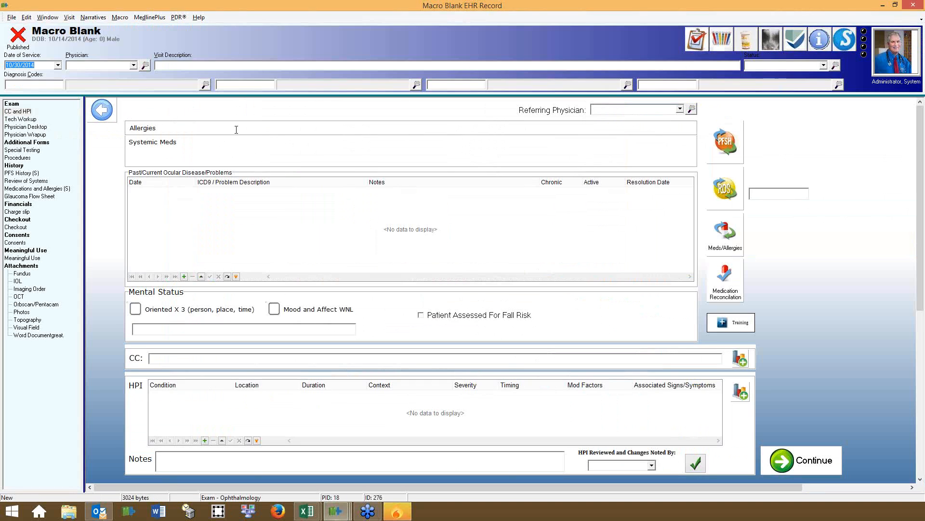
{"action": "left_click", "coordinate": [22, 127]}
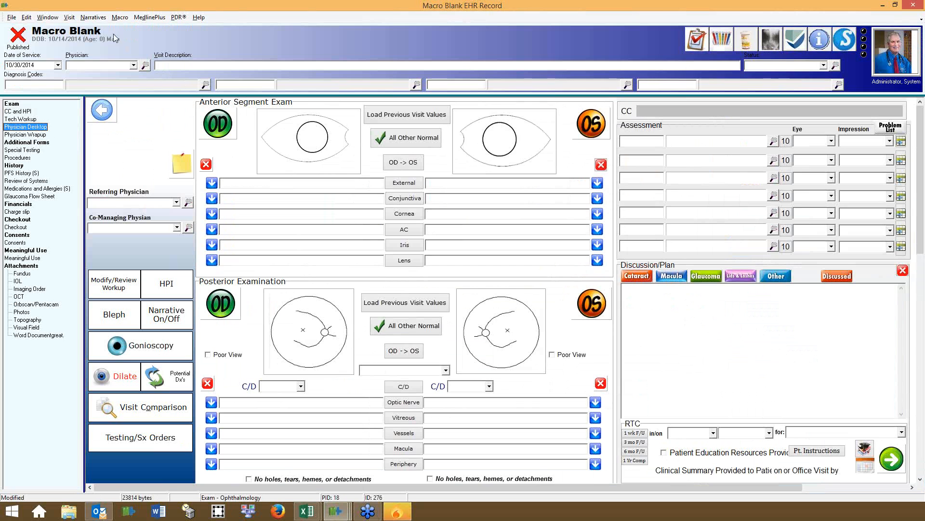
{"action": "left_click", "coordinate": [120, 20]}
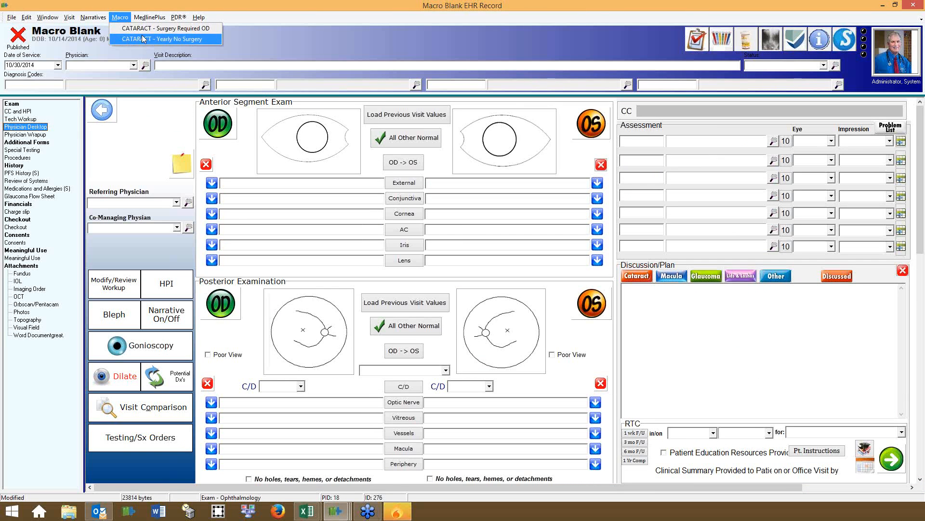
{"action": "left_click", "coordinate": [144, 30]}
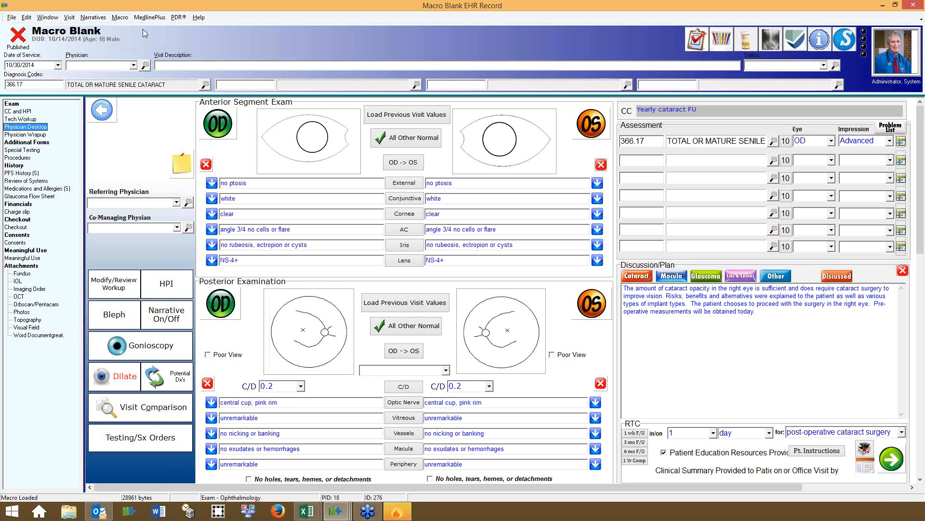
Step: Review the testing and surgery orders, and clear the anterior segment and posterior examination findings for both eyes
{"action": "left_click", "coordinate": [138, 436]}
{"action": "left_click", "coordinate": [357, 206]}
{"action": "left_click", "coordinate": [602, 166]}
{"action": "left_click", "coordinate": [206, 164]}
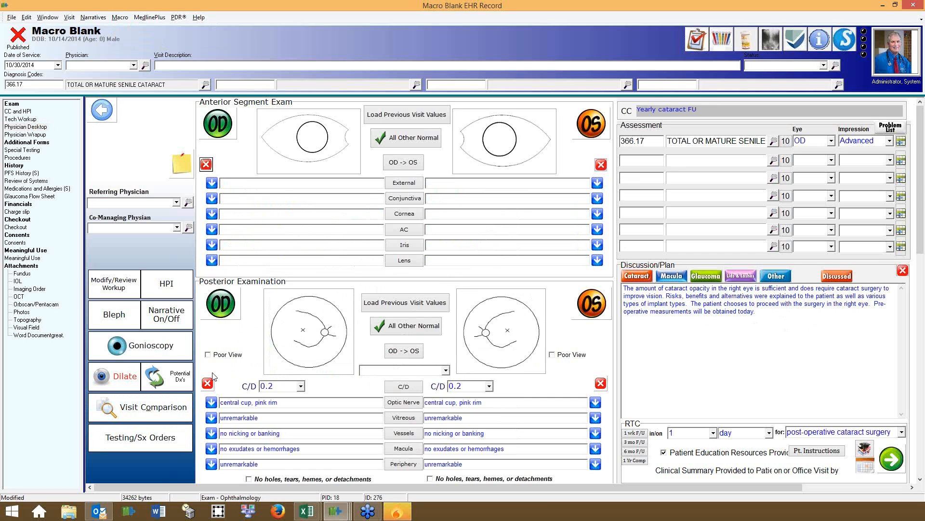
{"action": "left_click", "coordinate": [206, 384]}
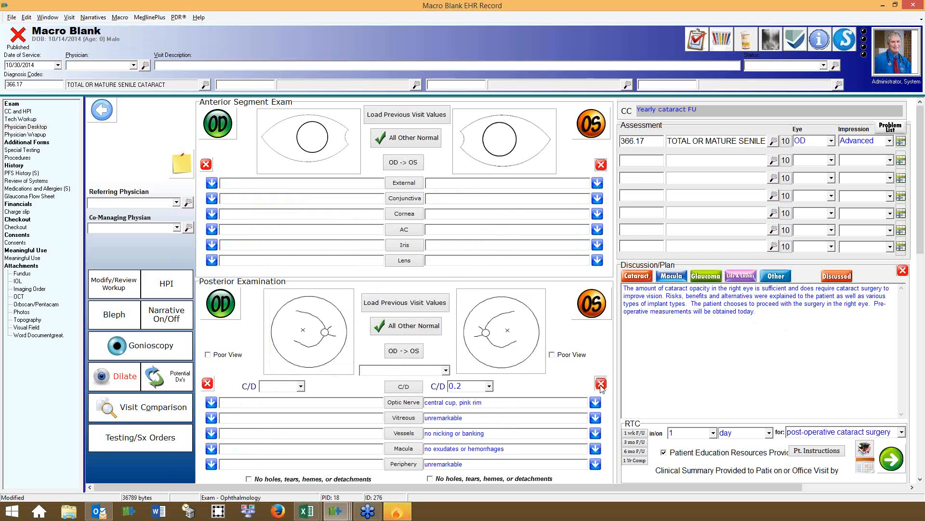
{"action": "left_click", "coordinate": [600, 384]}
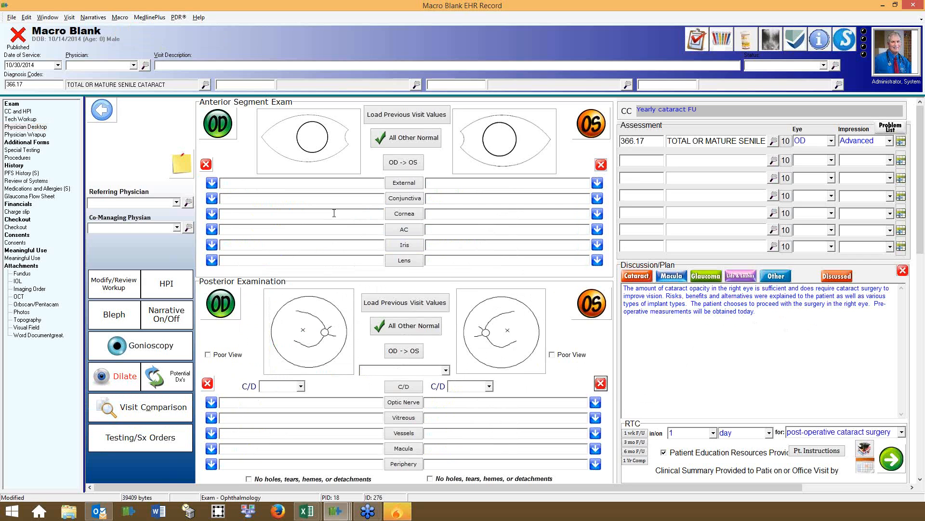
{"action": "left_click", "coordinate": [121, 19]}
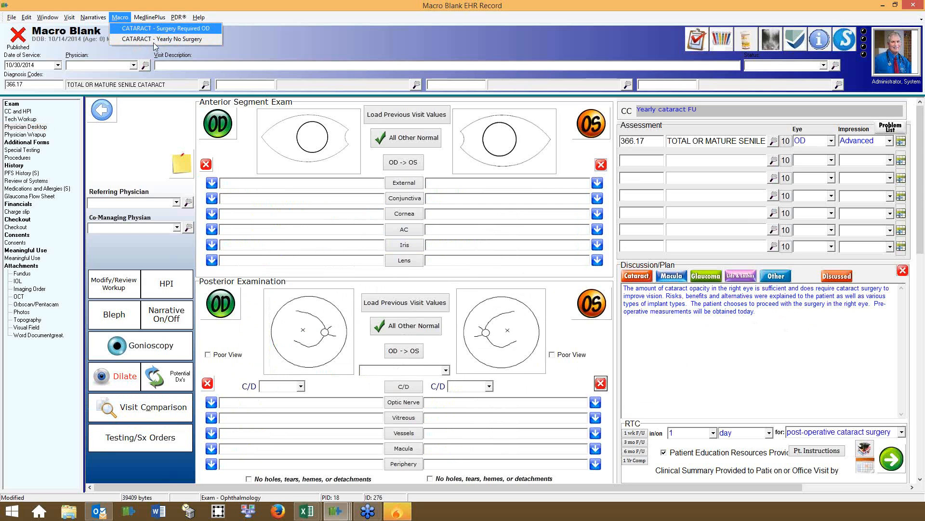
{"action": "left_click", "coordinate": [376, 260]}
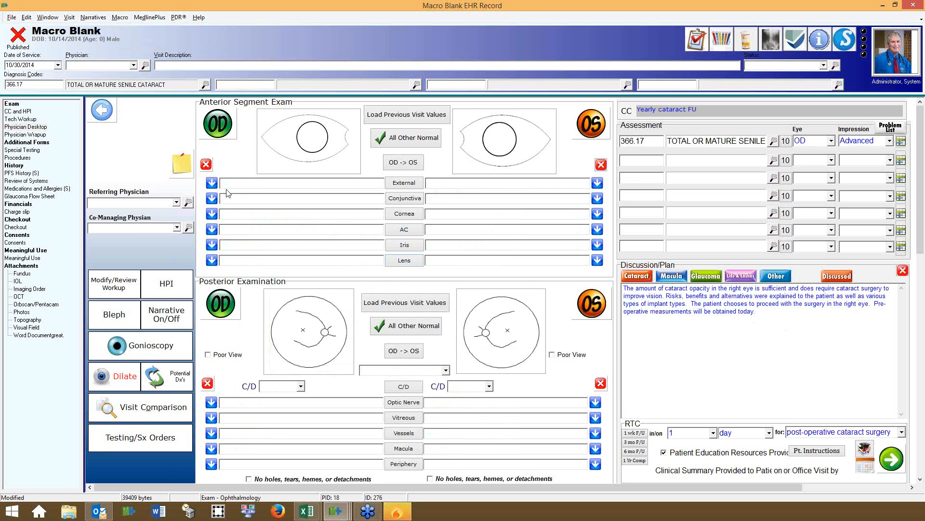
Step: Record External ptosis and AC flare-trace, cell-trace for both eyes, and load the "CATARACT - Surgery Required OD" macro over them
{"action": "left_click", "coordinate": [212, 183]}
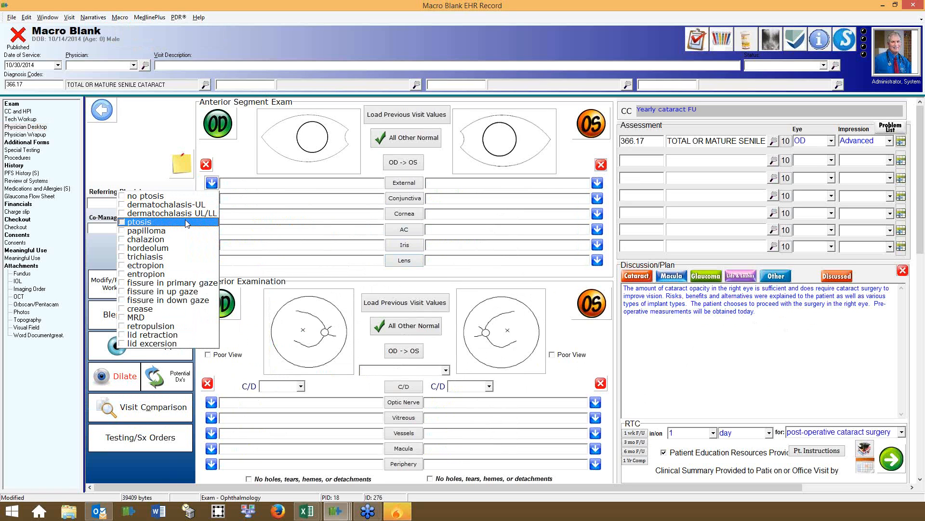
{"action": "left_click", "coordinate": [211, 229]}
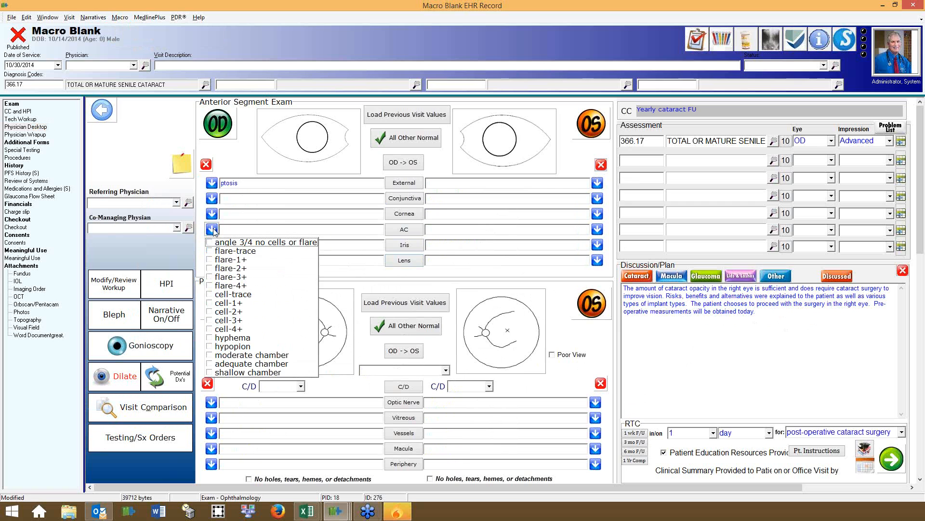
{"action": "left_click", "coordinate": [230, 251]}
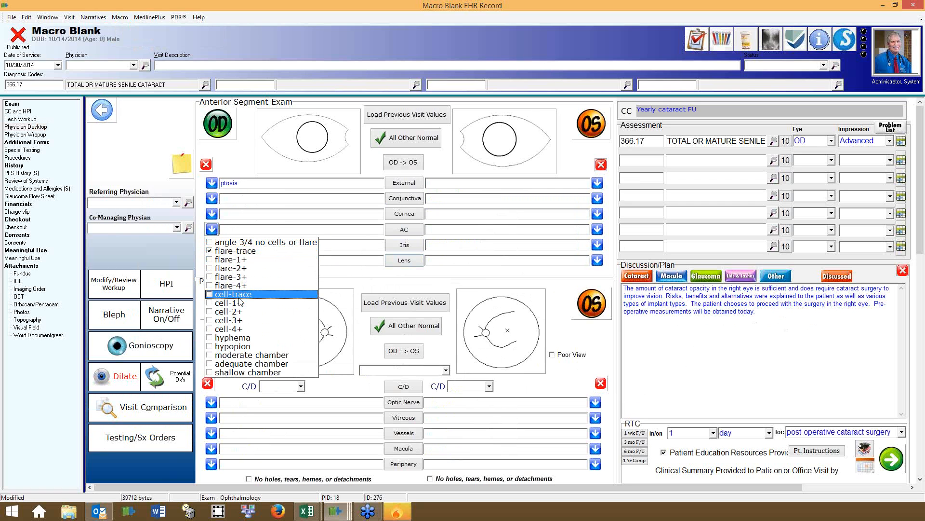
{"action": "left_click", "coordinate": [398, 164]}
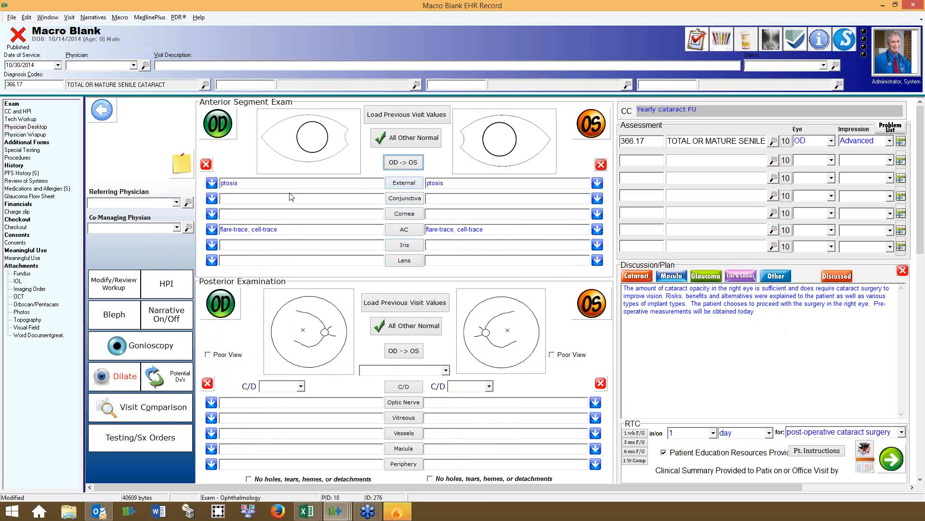
{"action": "left_click", "coordinate": [119, 17]}
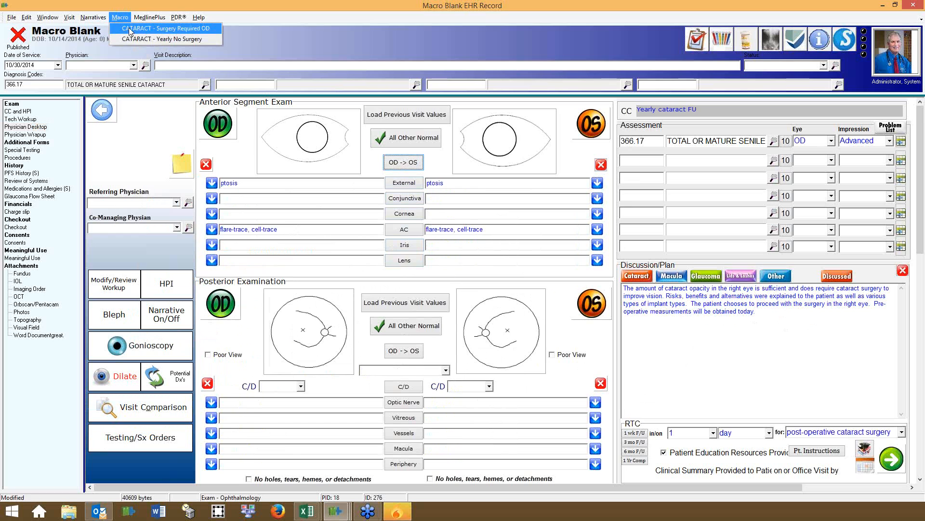
{"action": "left_click", "coordinate": [130, 30]}
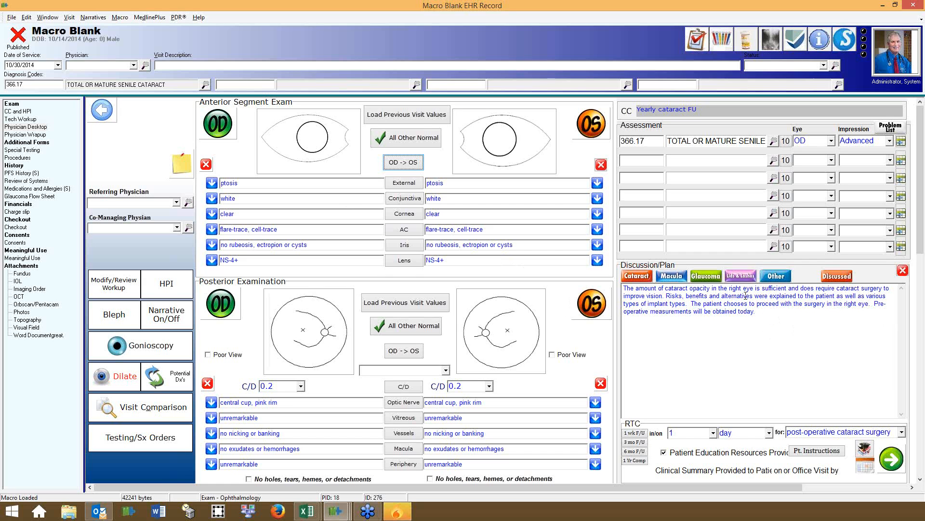
Step: Switch to the Launch Pad and close the placeholder patient's window and the Patient Selection dialog
{"action": "left_click", "coordinate": [336, 511]}
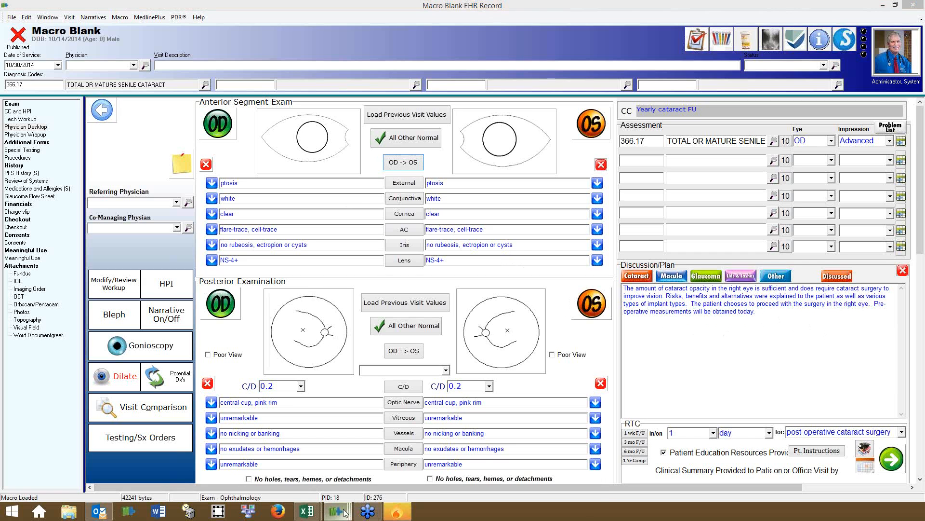
{"action": "left_click", "coordinate": [134, 467]}
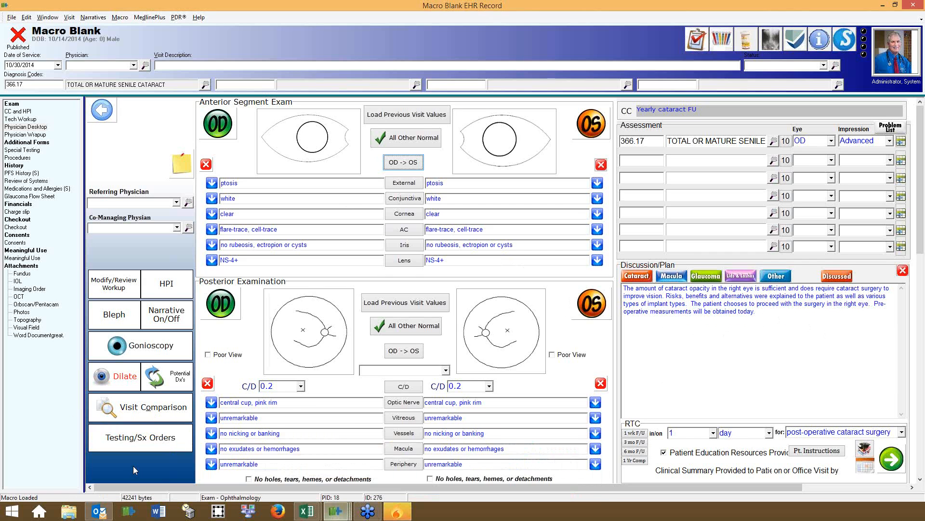
{"action": "left_click", "coordinate": [335, 511]}
{"action": "left_click", "coordinate": [233, 477]}
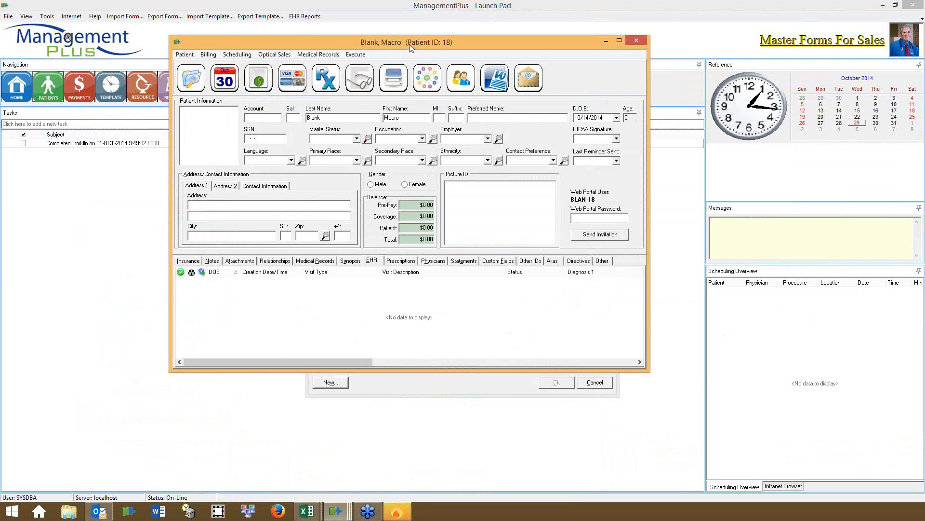
{"action": "left_click_drag", "start_coordinate": [545, 47], "coordinate": [559, 212]}
{"action": "left_click", "coordinate": [534, 110]}
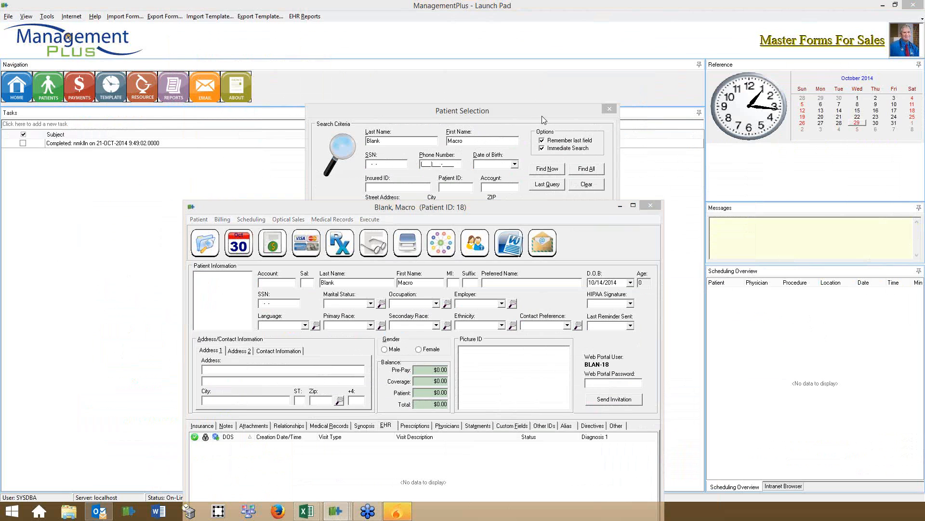
{"action": "left_click", "coordinate": [650, 204]}
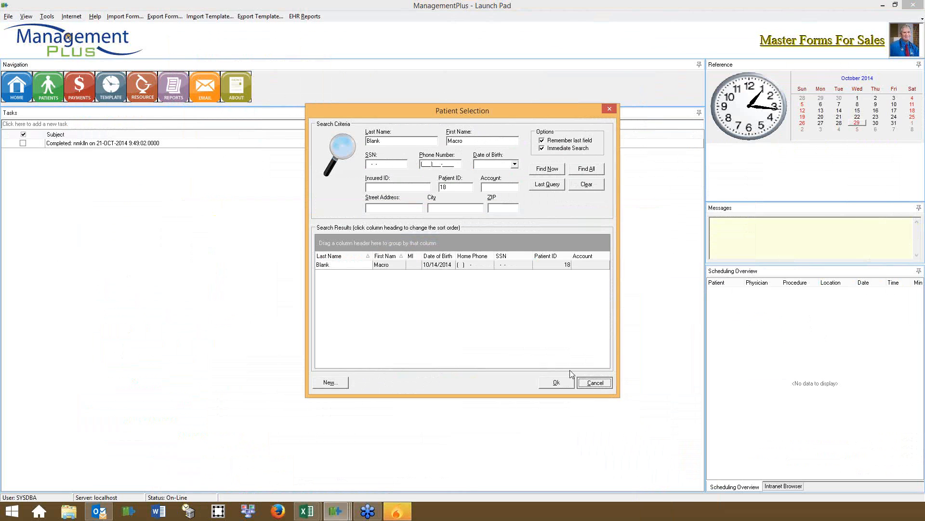
{"action": "left_click", "coordinate": [561, 382]}
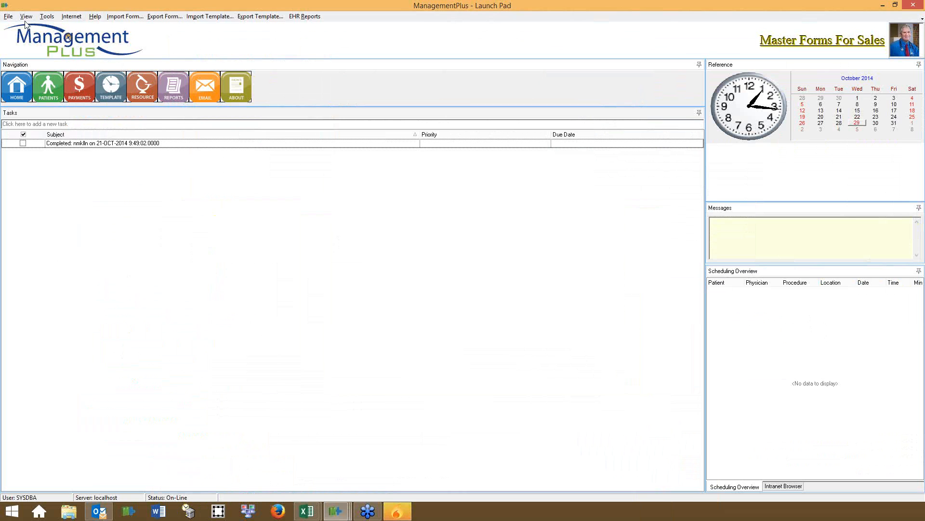
Step: In EHR Macros Maintenance, rename the "CATARACT - Surgery Required OD" macro as "CATARACT - Surgery Required"
{"action": "left_click", "coordinate": [9, 17]}
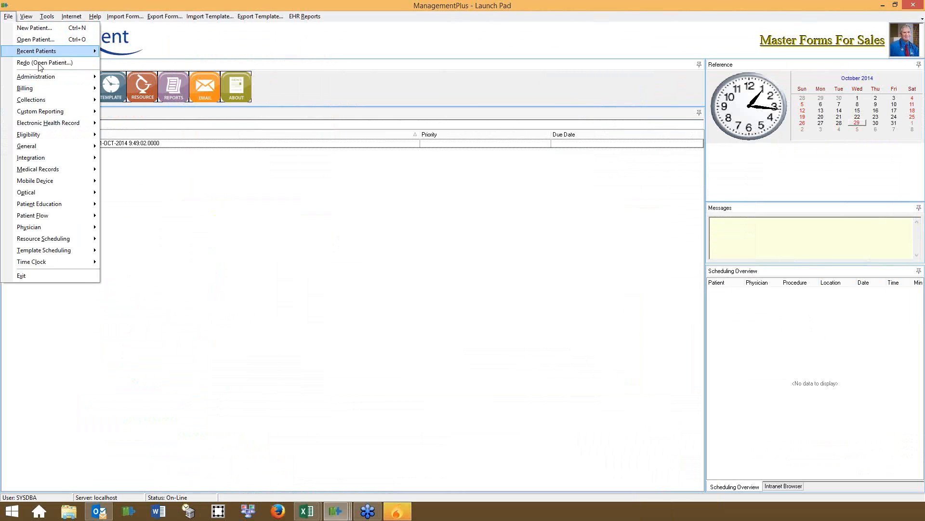
{"action": "mouse_move", "coordinate": [58, 124]}
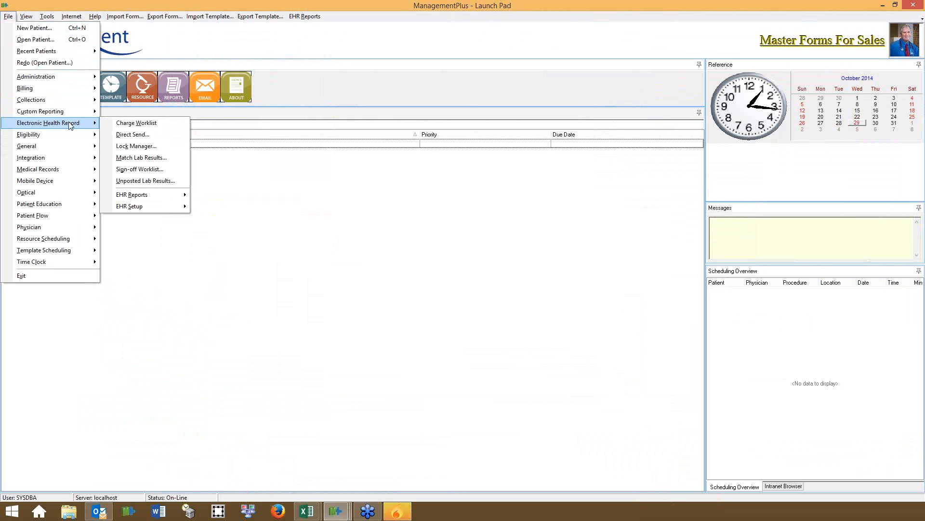
{"action": "mouse_move", "coordinate": [154, 211]}
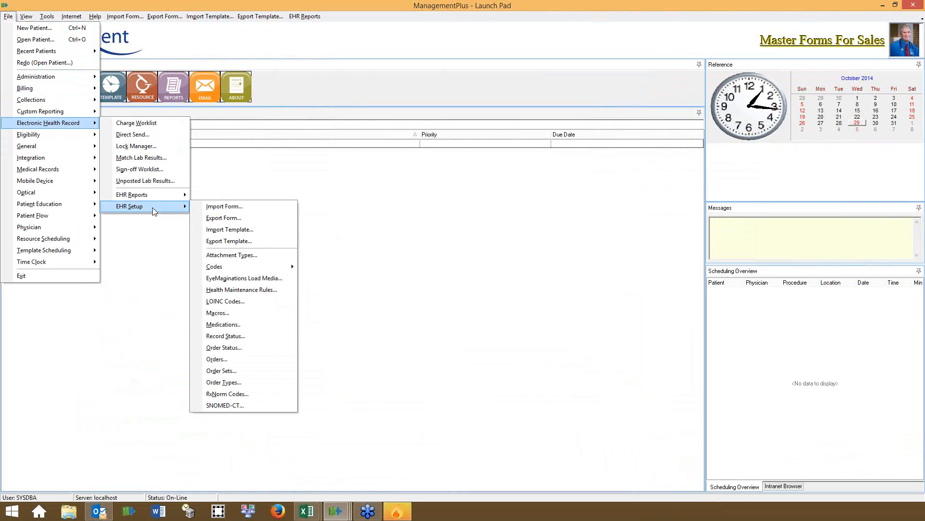
{"action": "left_click", "coordinate": [227, 318]}
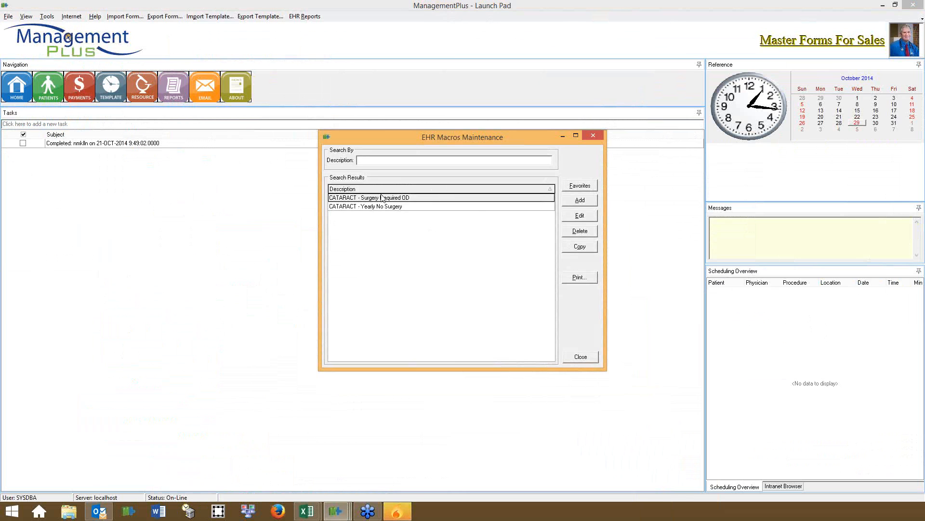
{"action": "left_click", "coordinate": [382, 240]}
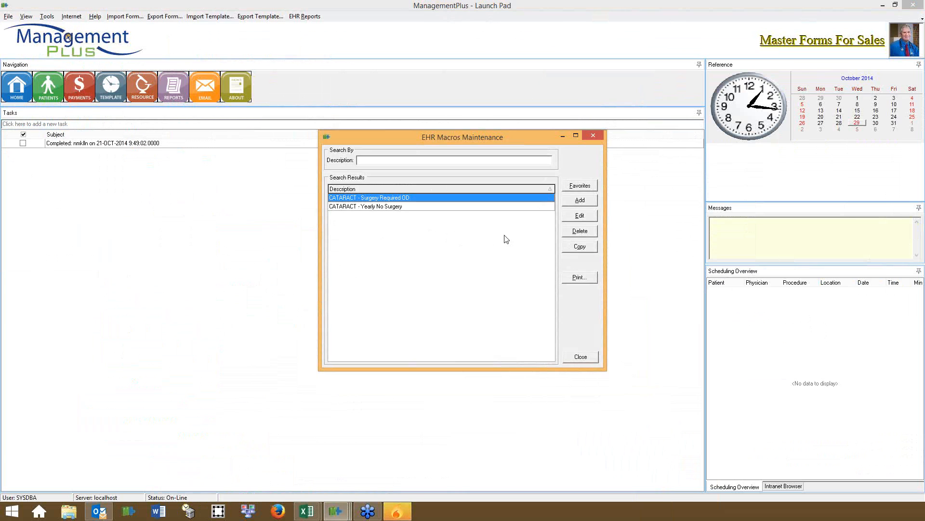
{"action": "left_click", "coordinate": [581, 218]}
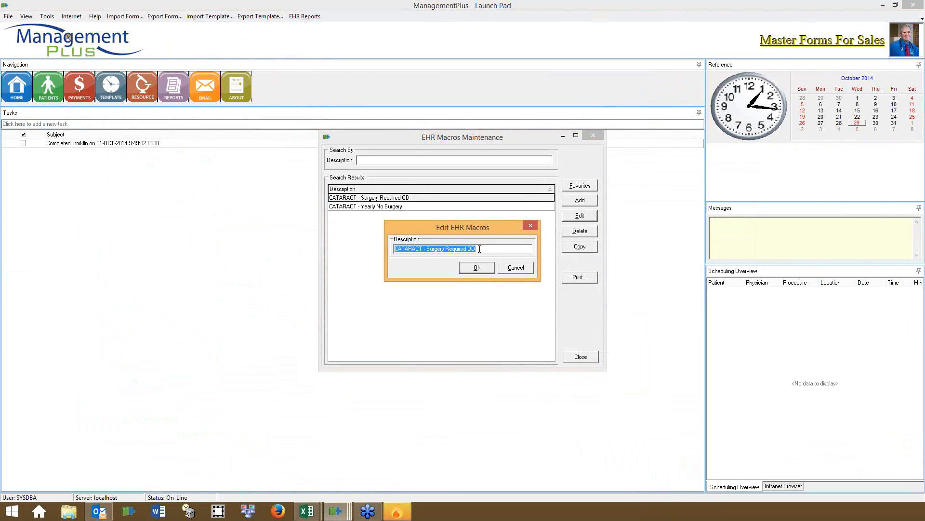
{"action": "left_click", "coordinate": [479, 249]}
{"action": "key", "text": "BackSpace"}
{"action": "key", "text": "BackSpace"}
{"action": "left_click", "coordinate": [477, 268]}
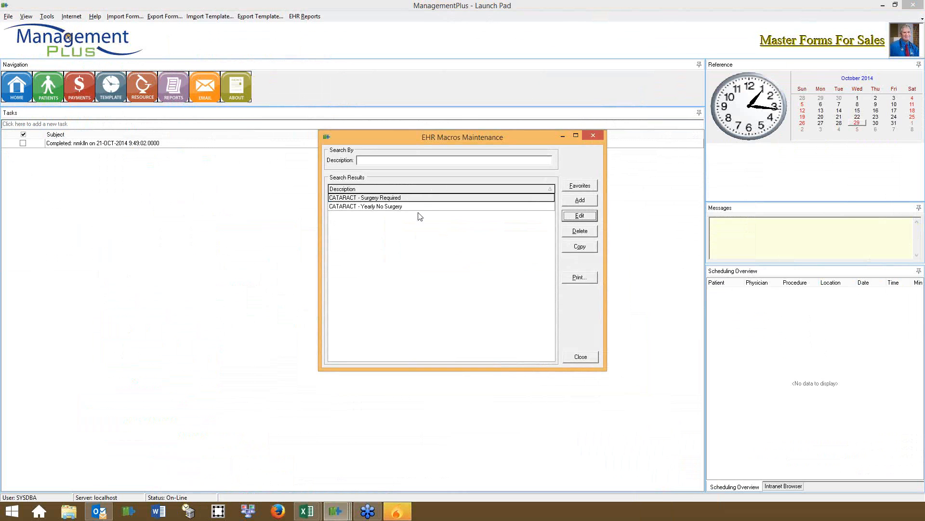
Step: Close EHR Macros Maintenance and return to the placeholder patient's open EHR record
{"action": "left_click", "coordinate": [406, 196]}
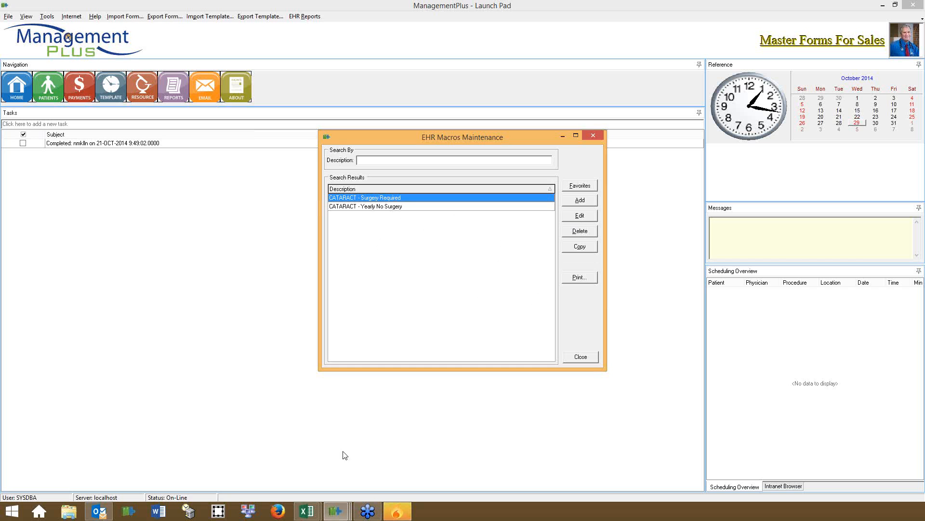
{"action": "left_click", "coordinate": [332, 518]}
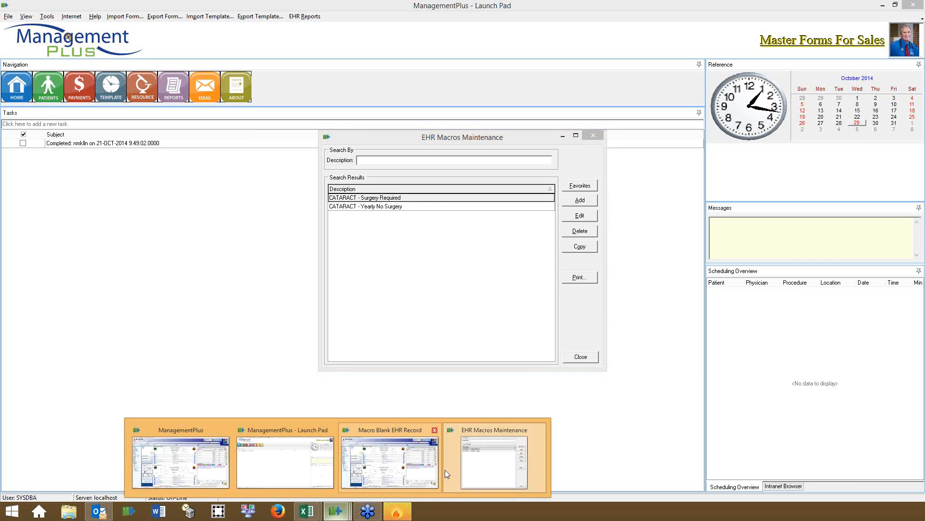
{"action": "left_click", "coordinate": [583, 359]}
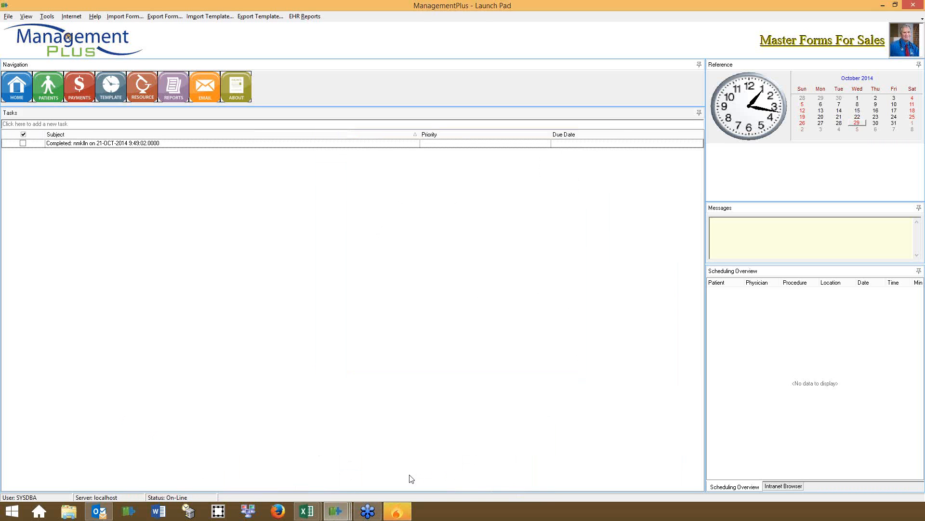
{"action": "left_click", "coordinate": [337, 512]}
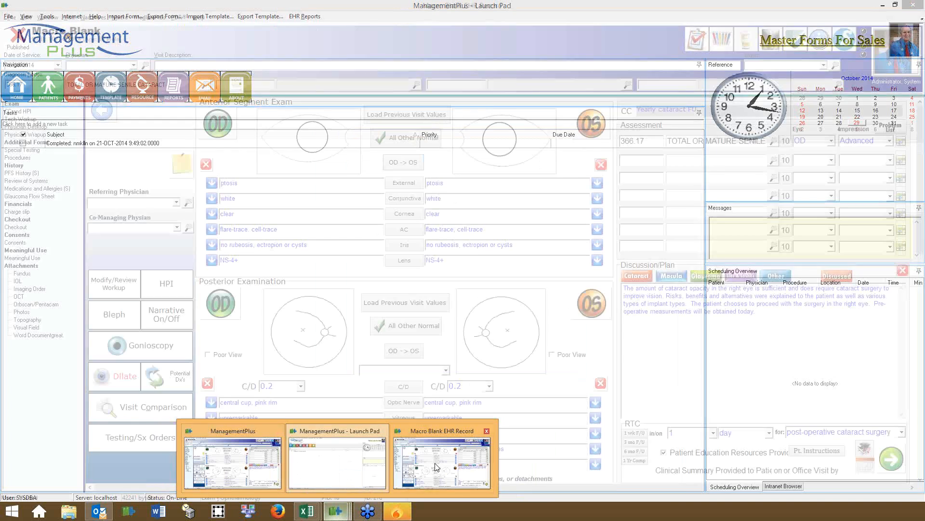
{"action": "left_click", "coordinate": [434, 448]}
Step: Replace the Cornea findings for both eyes with "changes" and load the "CATARACT - Surgery Required" macro
{"action": "left_click", "coordinate": [262, 213]}
{"action": "double_click", "coordinate": [236, 214]}
{"action": "type", "text": "changes"}
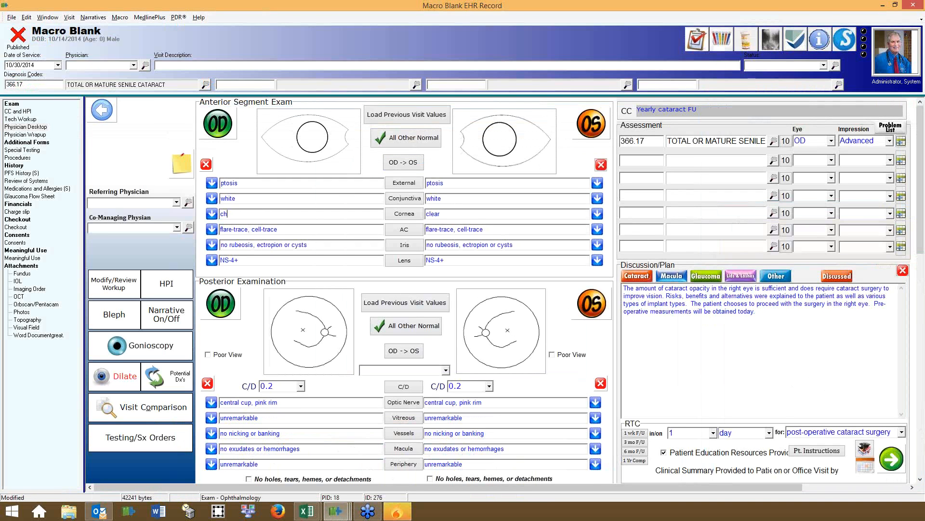
{"action": "double_click", "coordinate": [443, 212]}
{"action": "type", "text": "changes"}
{"action": "left_click", "coordinate": [120, 18]}
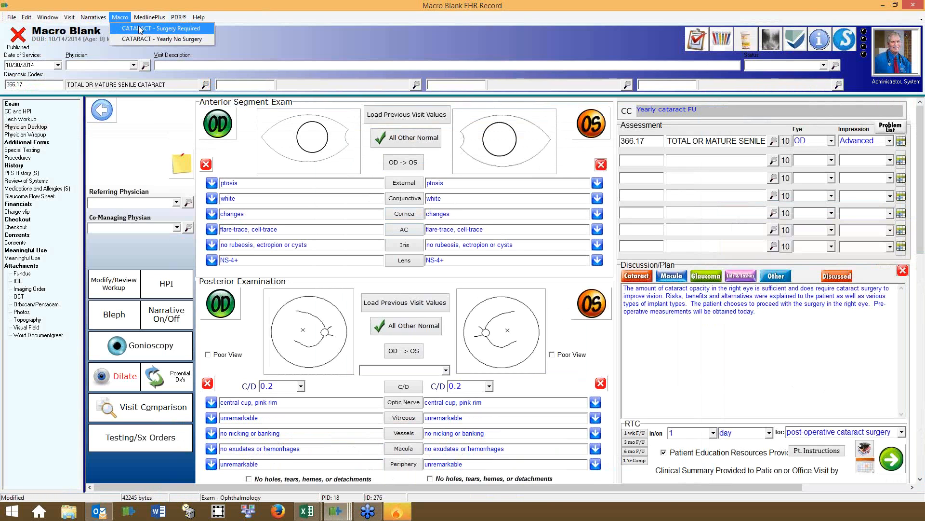
{"action": "left_click", "coordinate": [140, 29]}
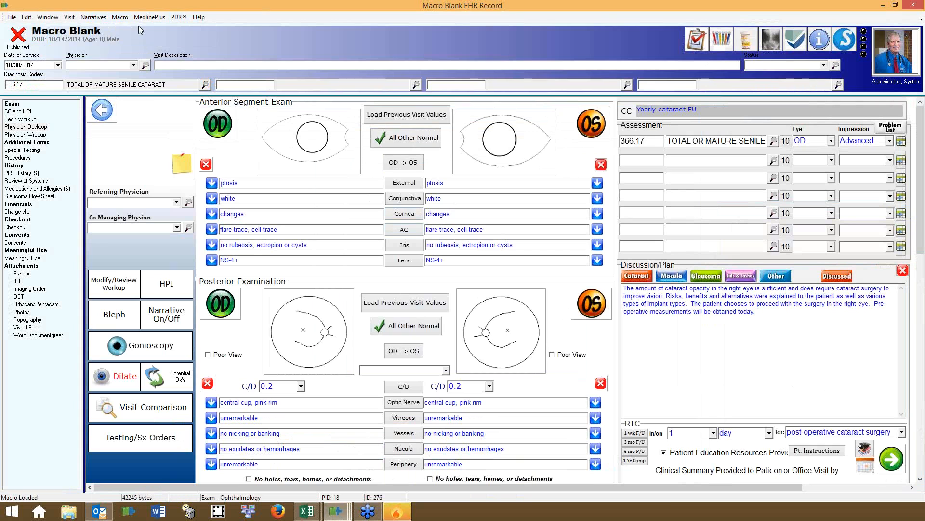
Step: Enter "CATARACT - Surgery Required (NEW)" as the visit description and save the modified exam as a macro
{"action": "left_click", "coordinate": [192, 67]}
{"action": "type", "text": "CATARACT - Surgery Req"}
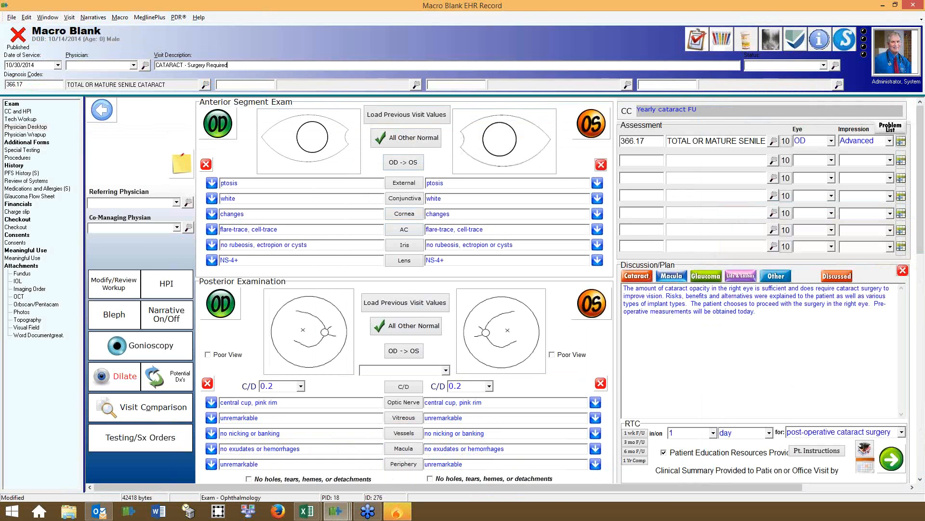
{"action": "type", "text": "uired (NEW"}
{"action": "left_click", "coordinate": [12, 17]}
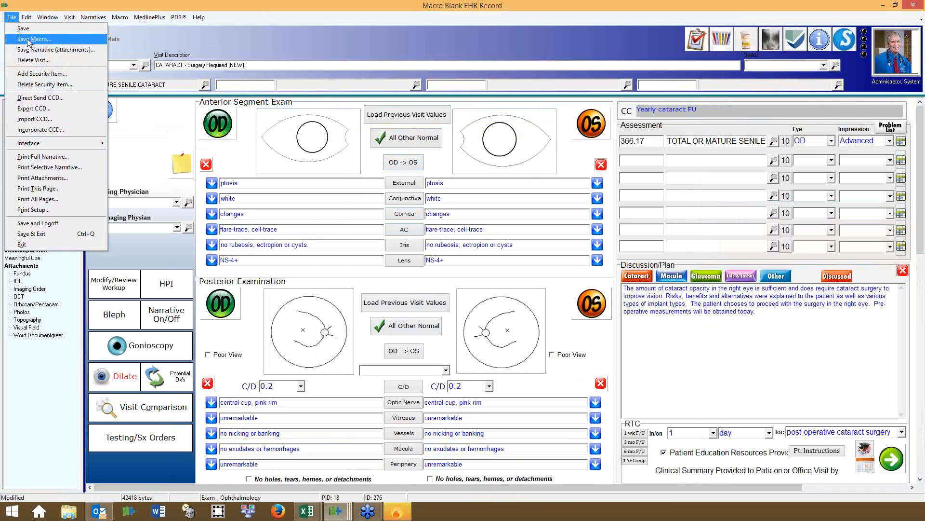
{"action": "left_click", "coordinate": [28, 39]}
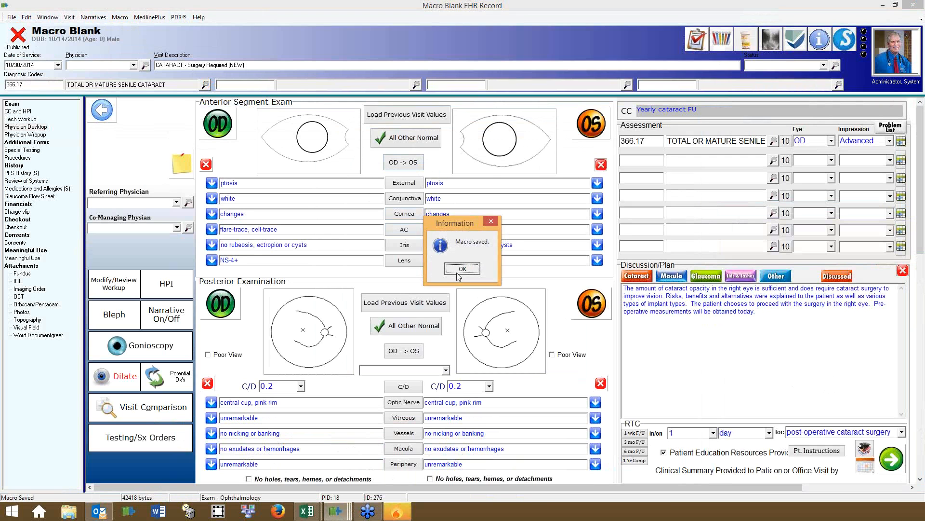
{"action": "left_click", "coordinate": [459, 275]}
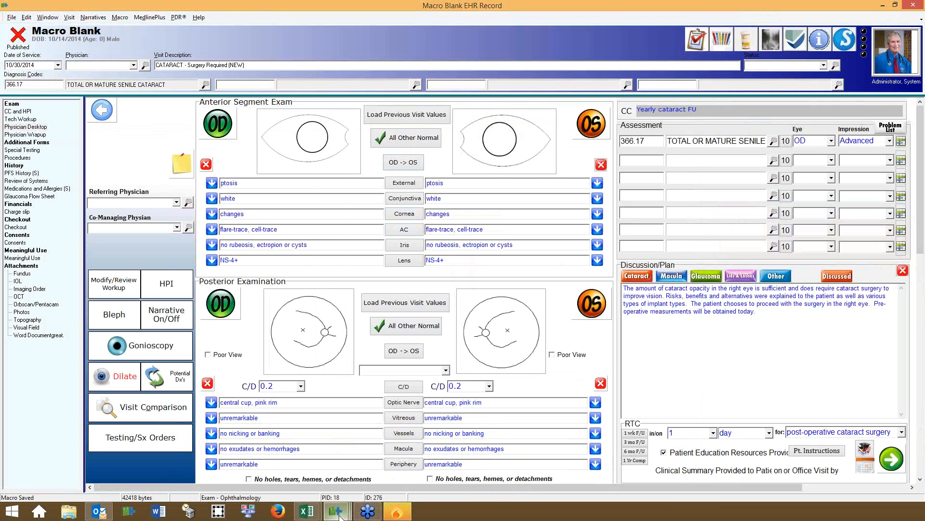
Step: Switch from the placeholder patient's EHR record to the ManagementPlus Launch Pad and open EHR Macros Maintenance
{"action": "mouse_move", "coordinate": [340, 515]}
{"action": "left_click", "coordinate": [336, 506]}
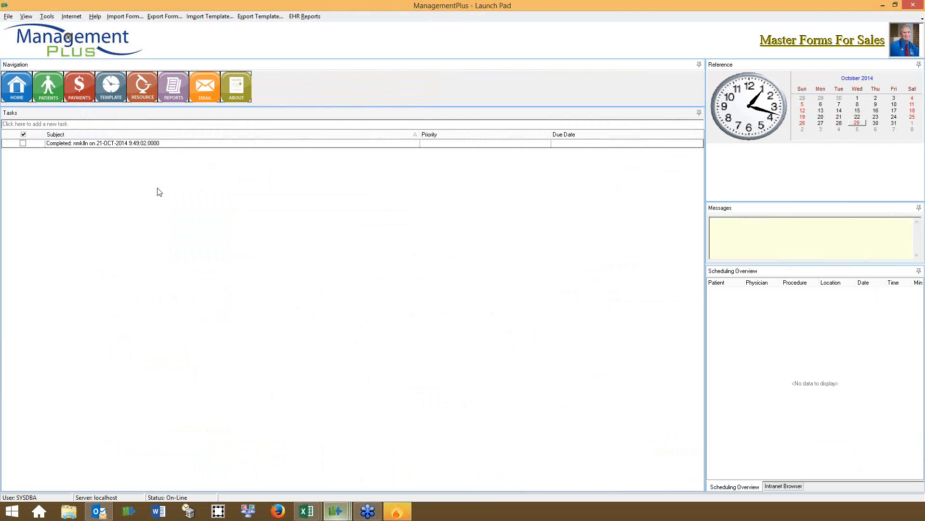
{"action": "left_click", "coordinate": [9, 19]}
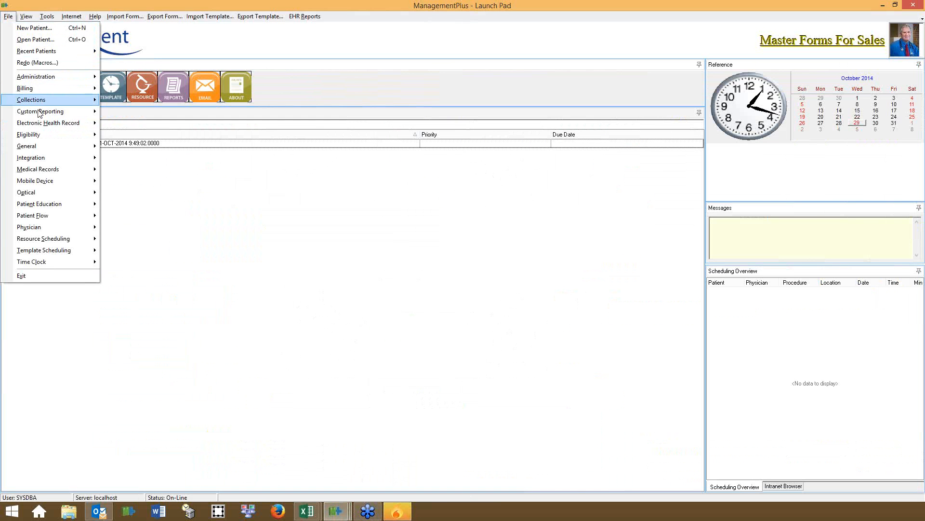
{"action": "mouse_move", "coordinate": [73, 125]}
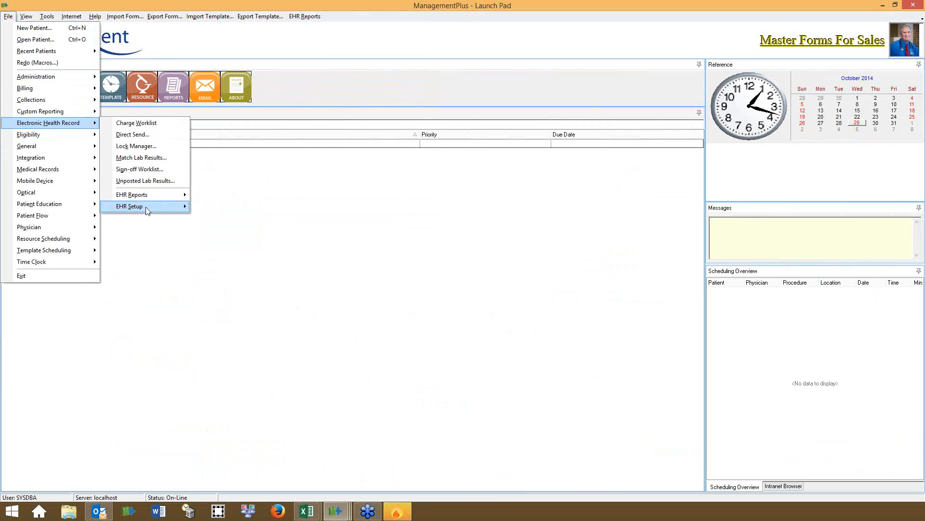
{"action": "mouse_move", "coordinate": [147, 208]}
{"action": "left_click", "coordinate": [236, 311]}
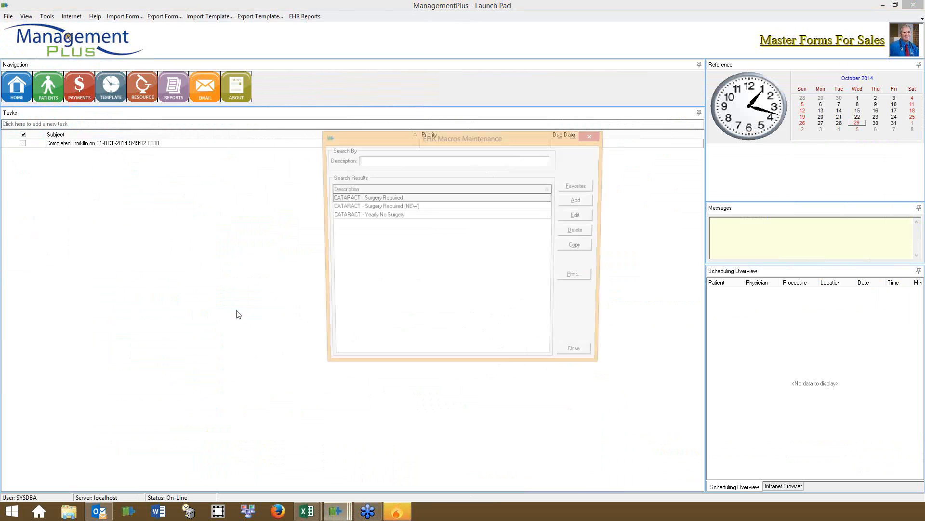
Step: Delete the original "CATARACT - Surgery Required" macro, keeping the "CATARACT - Surgery Required (NEW)" version
{"action": "left_click", "coordinate": [402, 199]}
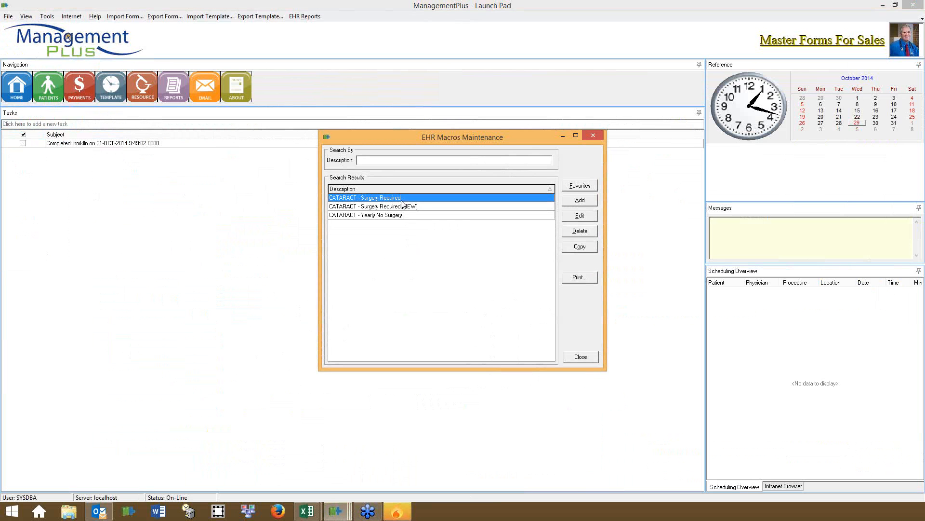
{"action": "left_click", "coordinate": [577, 233]}
{"action": "left_click", "coordinate": [441, 269]}
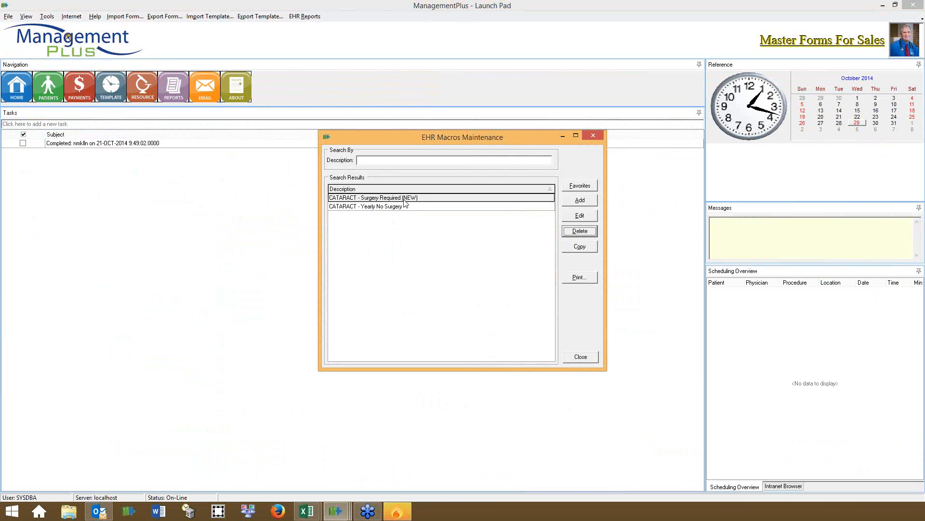
{"action": "left_click", "coordinate": [415, 243]}
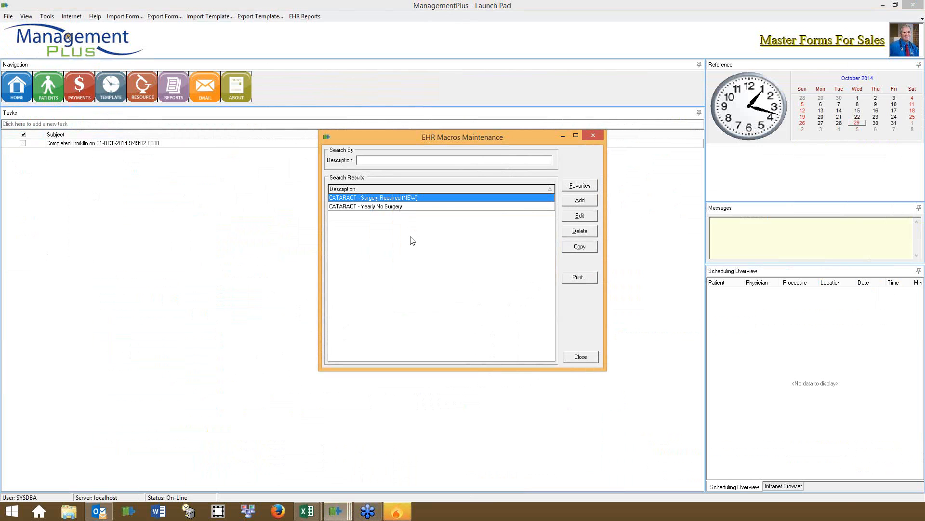